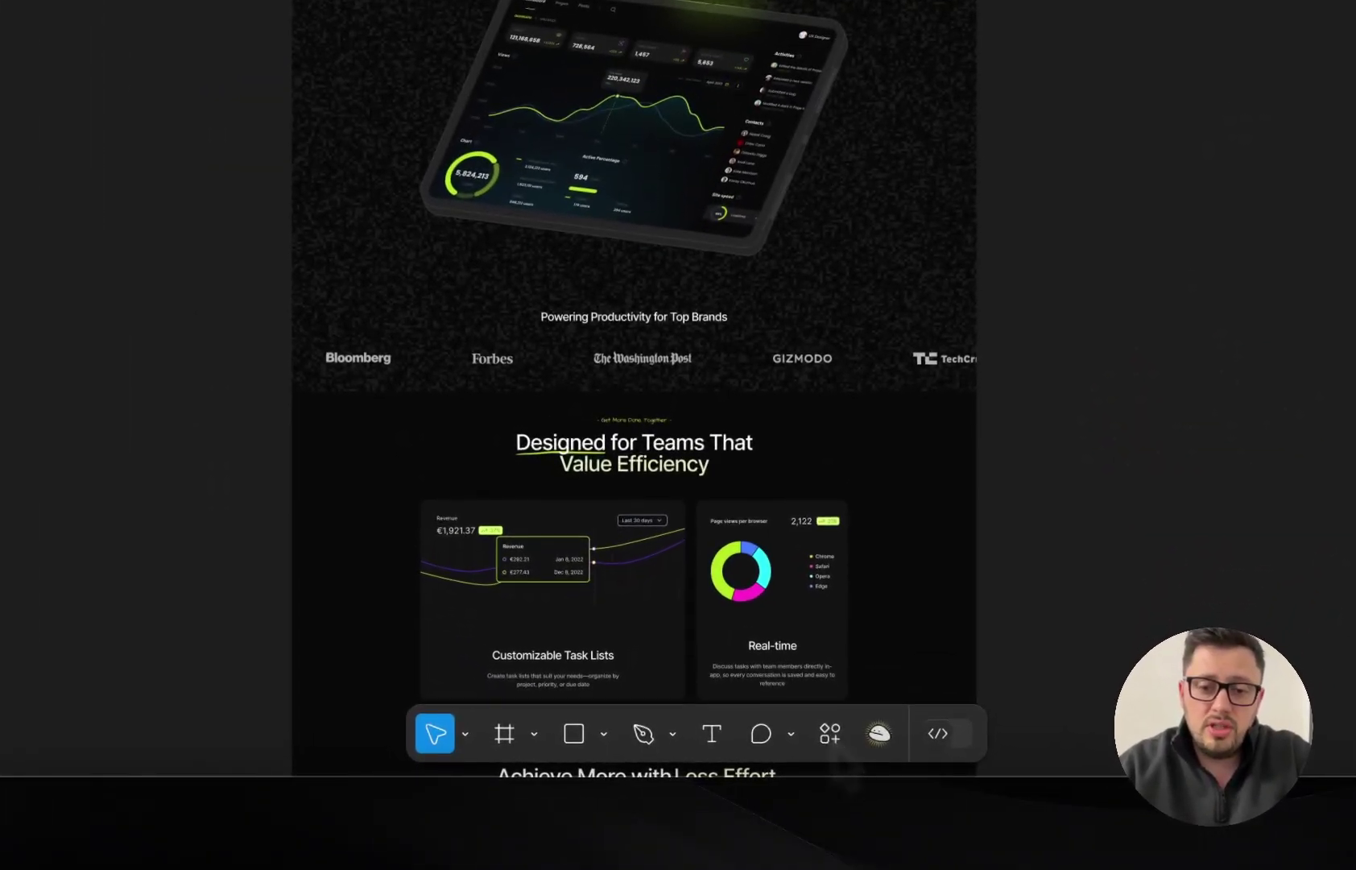
- Run the Fig Toolkit plugin and scan all text layers in the file
left_click(741, 755)
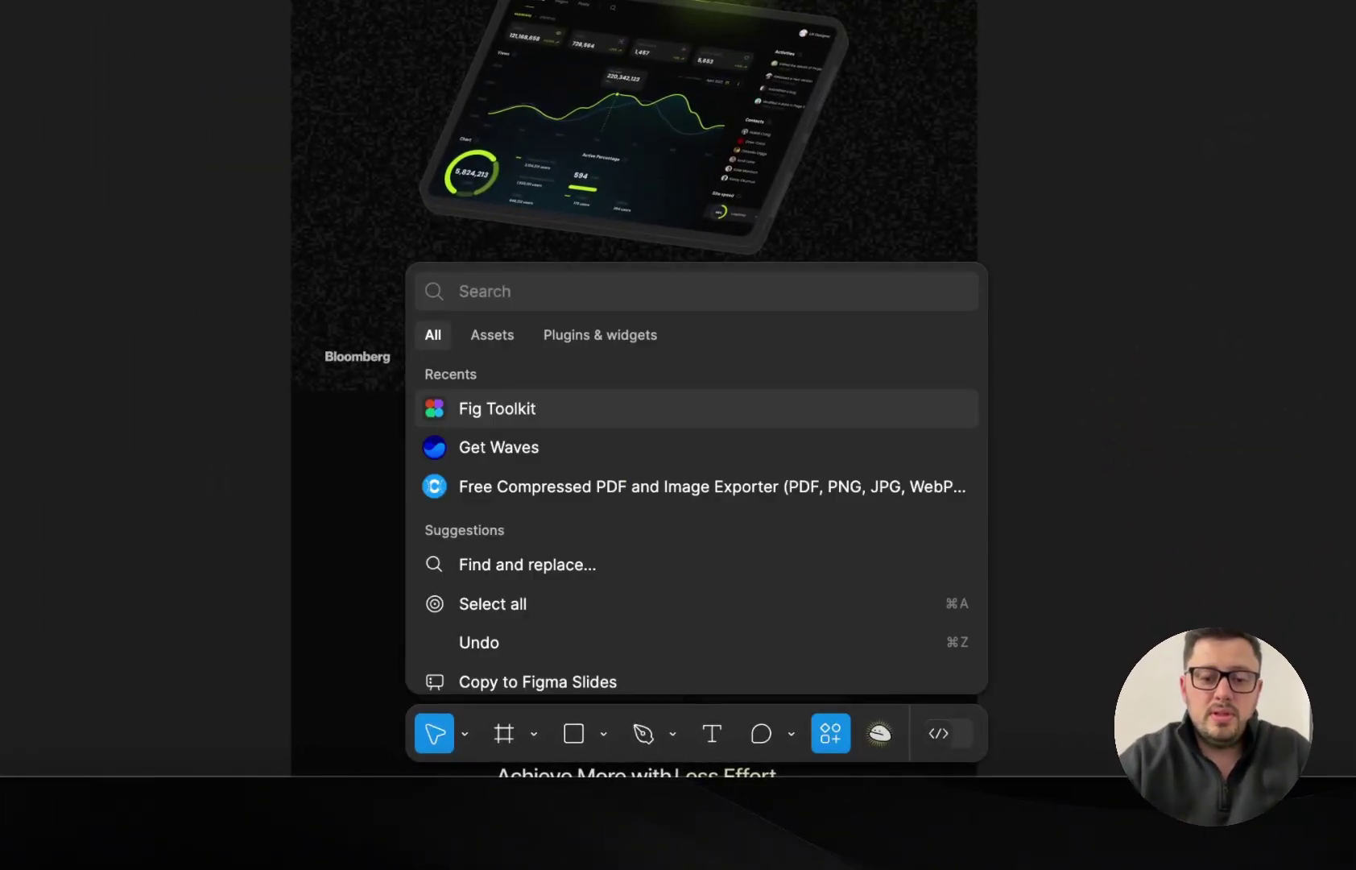
type("fig toolkit")
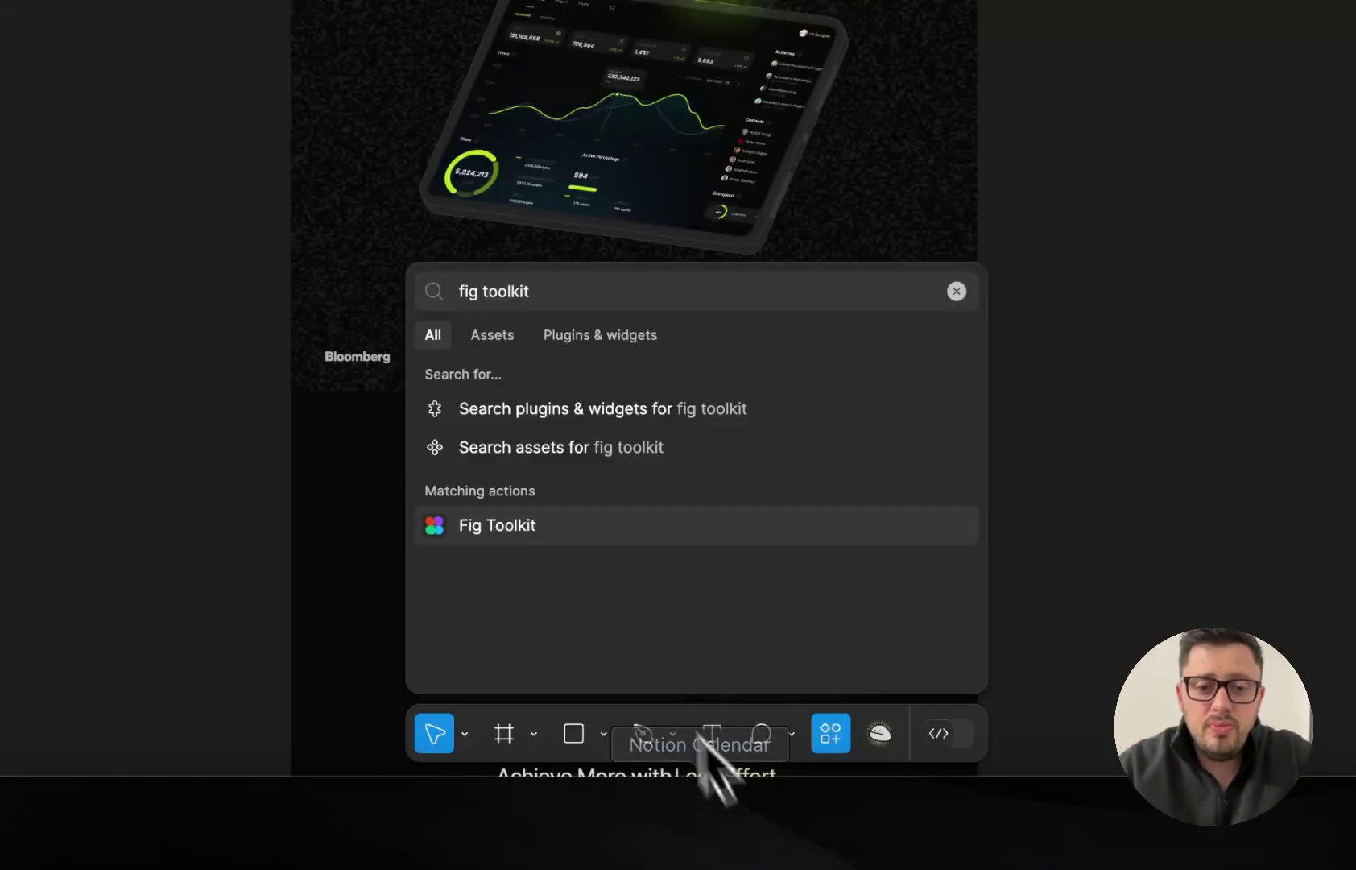
left_click(528, 532)
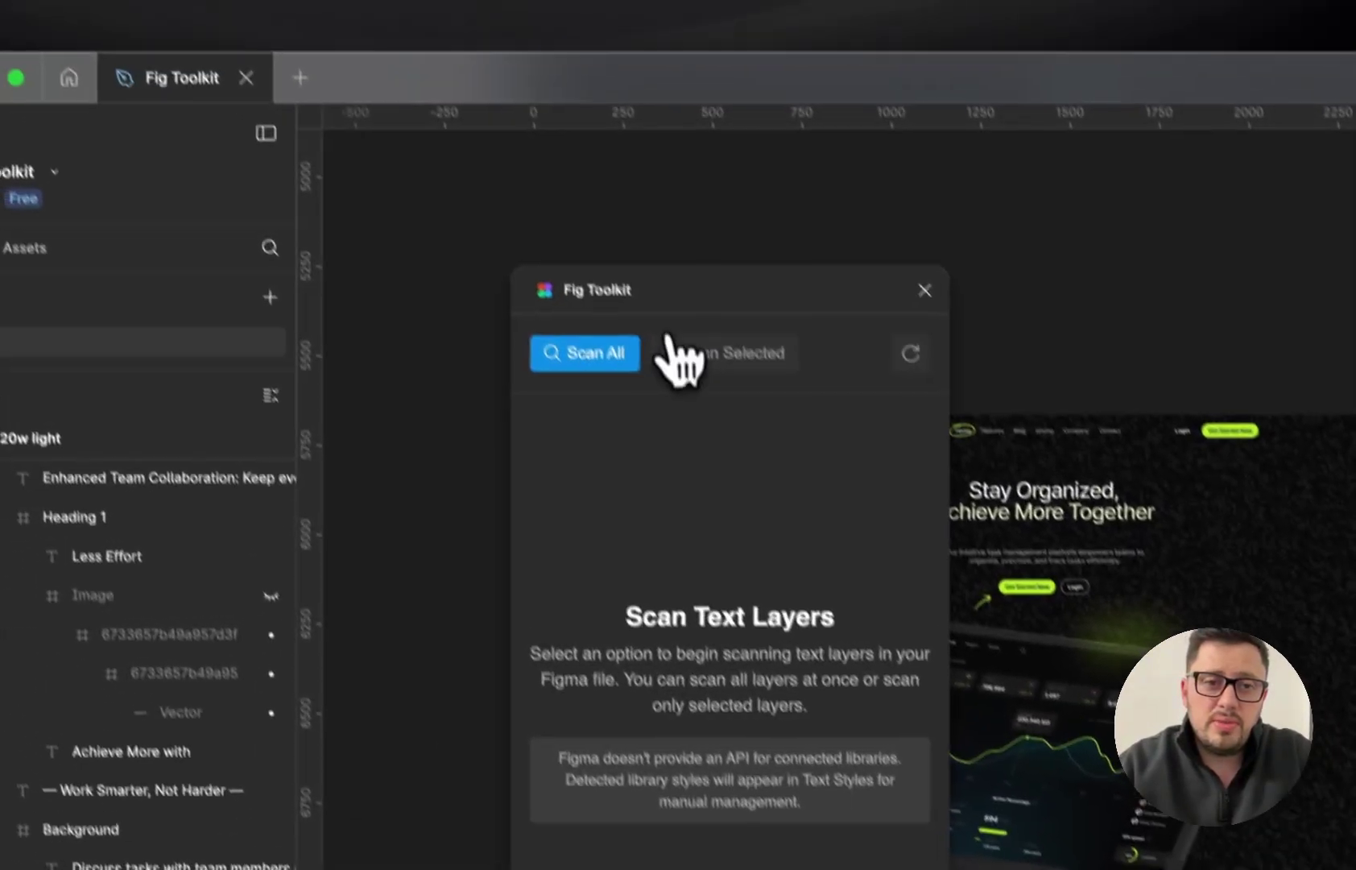
left_click(508, 208)
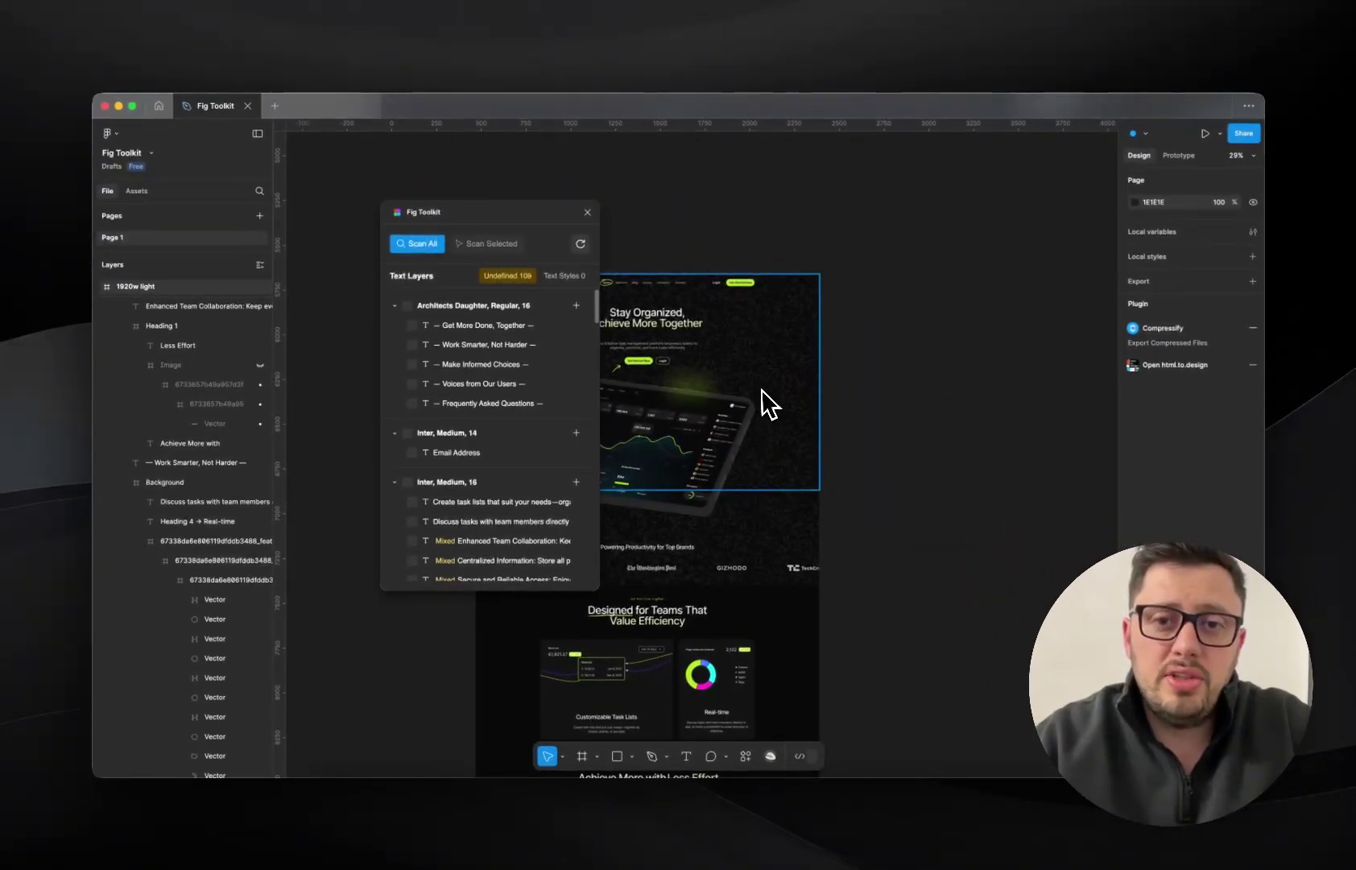
- Collapse and re-expand the Inter Medium 14 and Inter Medium 16 groups in the scanned text layers
scroll(762, 389, "down", 3, "ctrl")
scroll(762, 389, "left", 2)
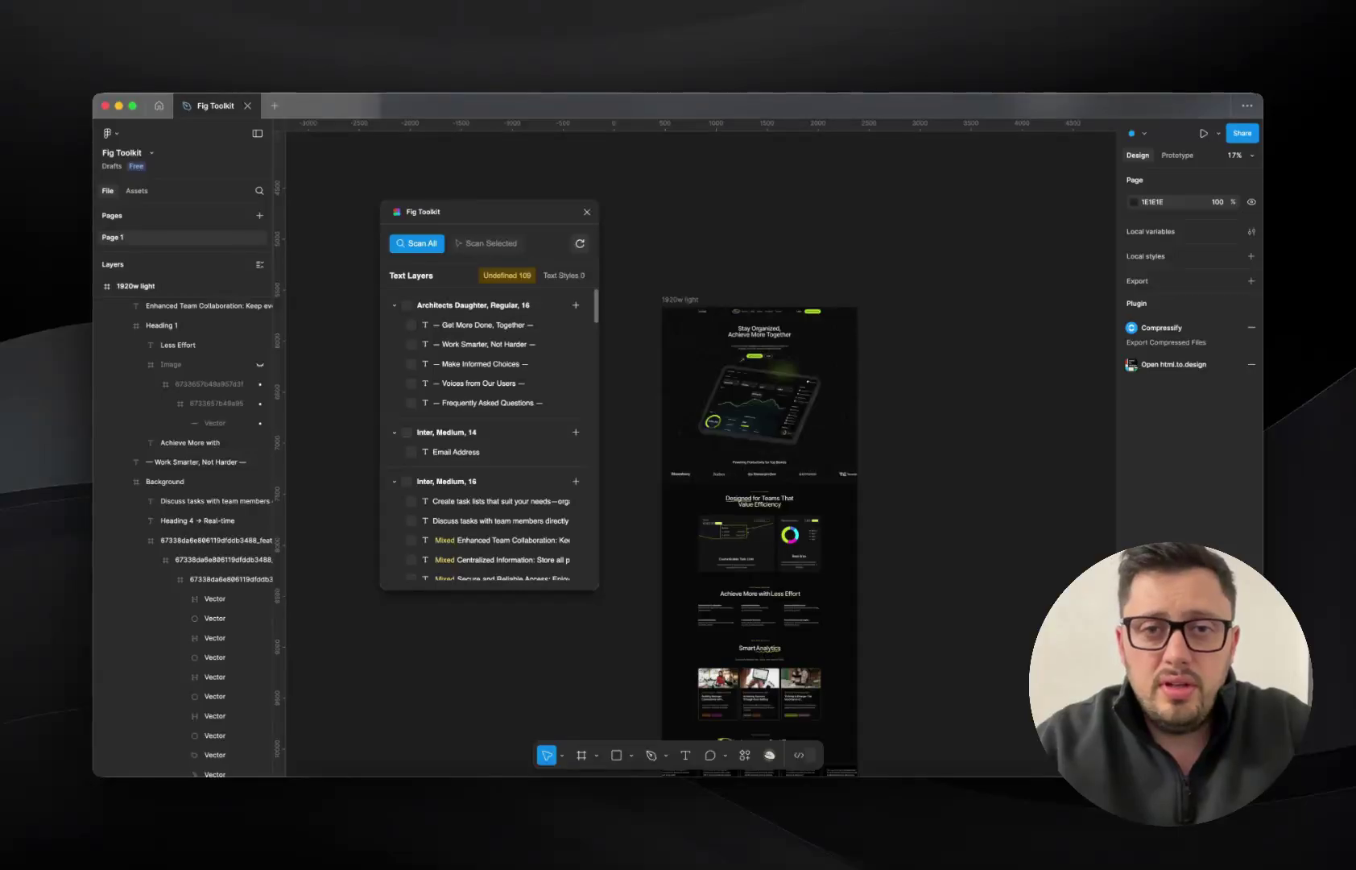
scroll(734, 510, "down", 1)
scroll(734, 510, "right", 1)
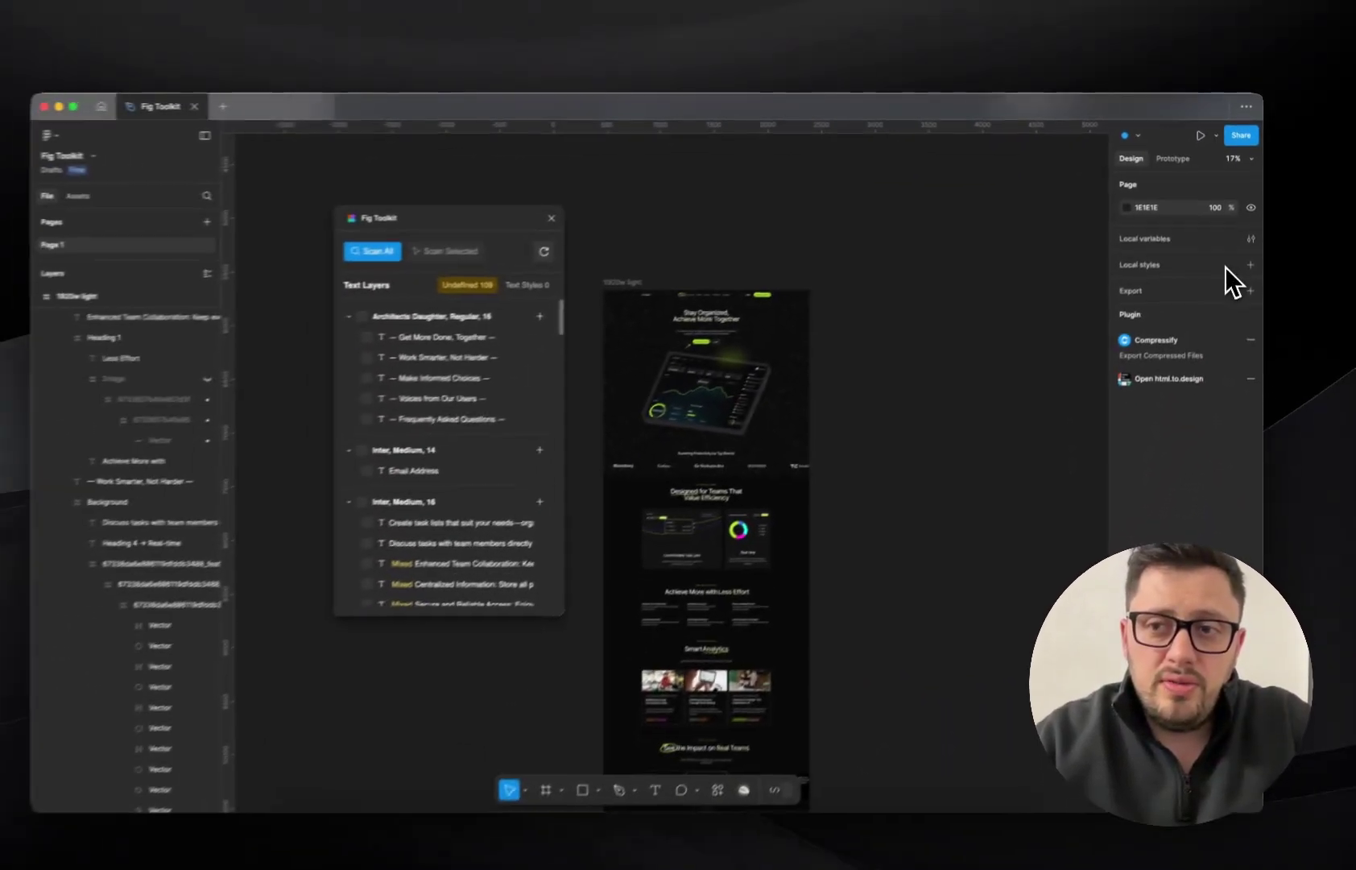
left_click(621, 287)
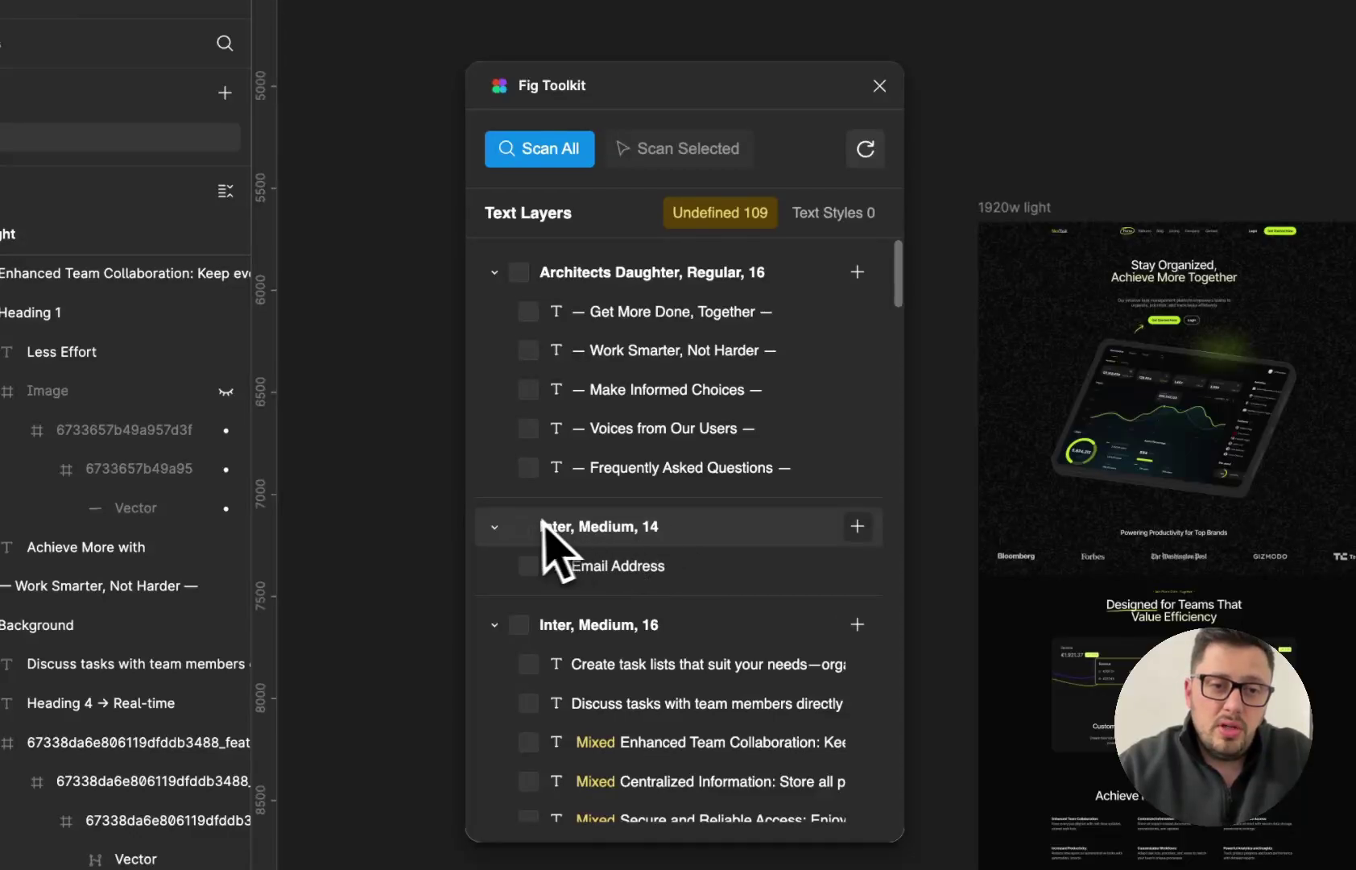
left_click(496, 528)
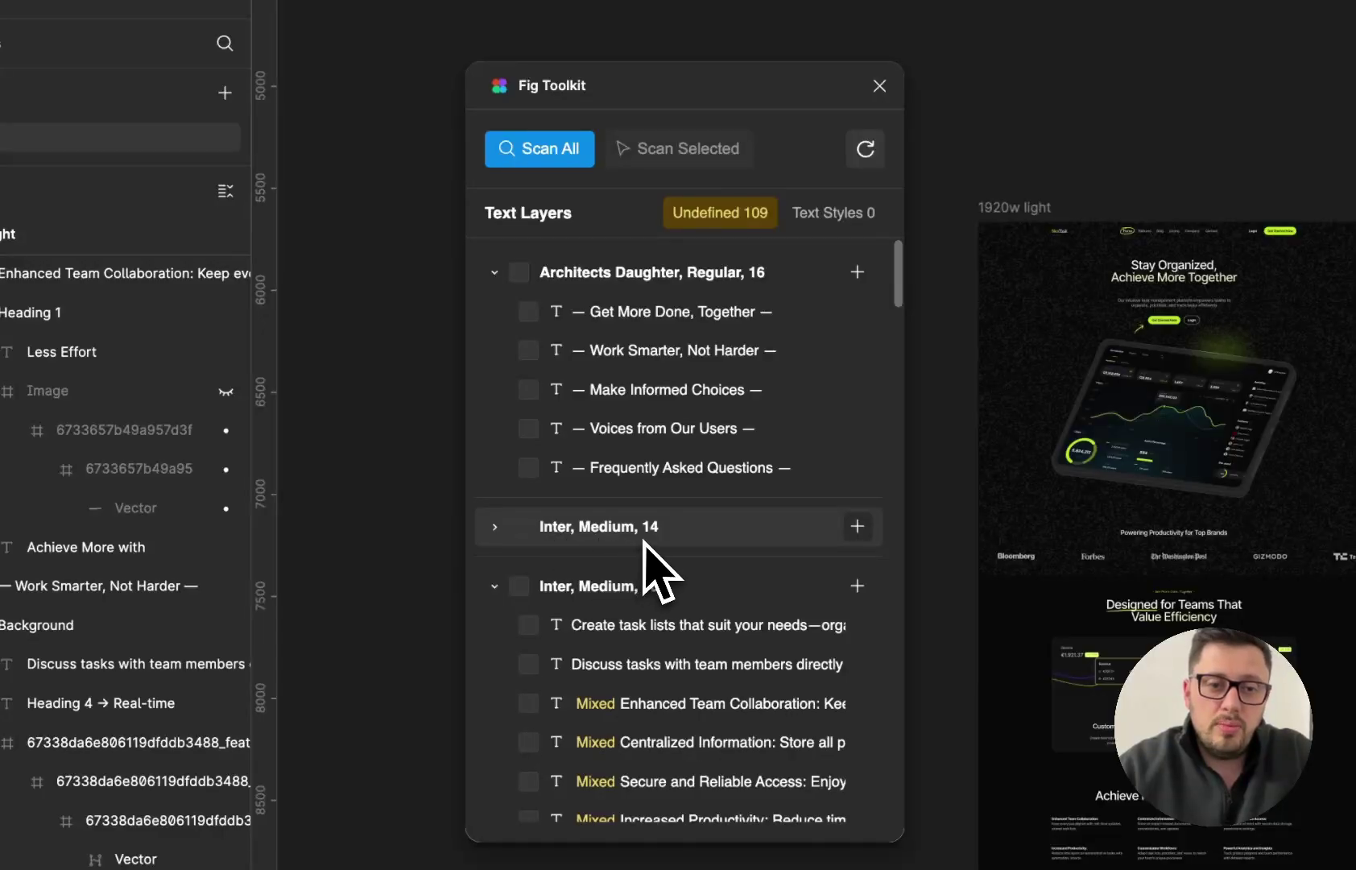
left_click(497, 589)
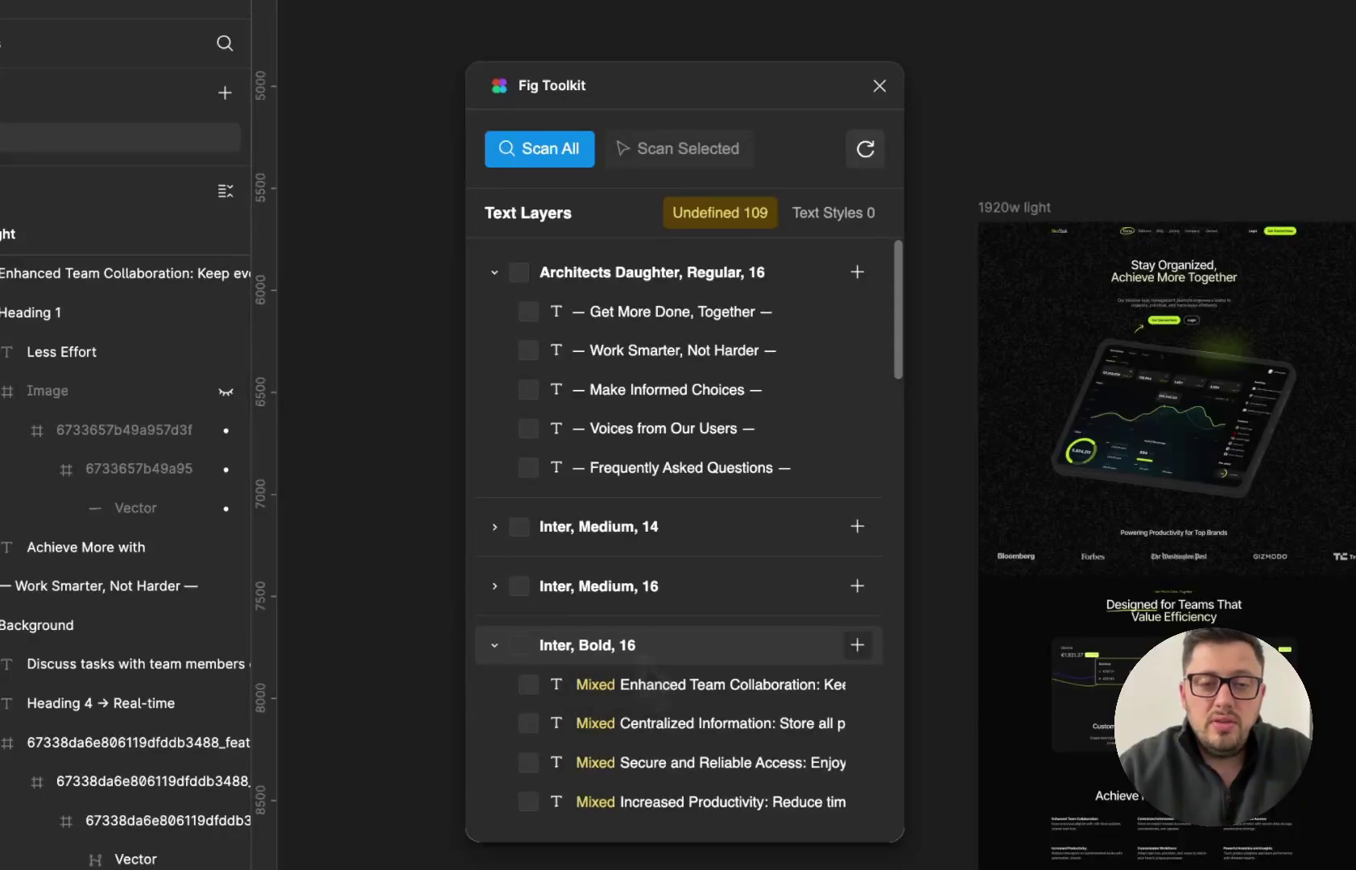
left_click(495, 528)
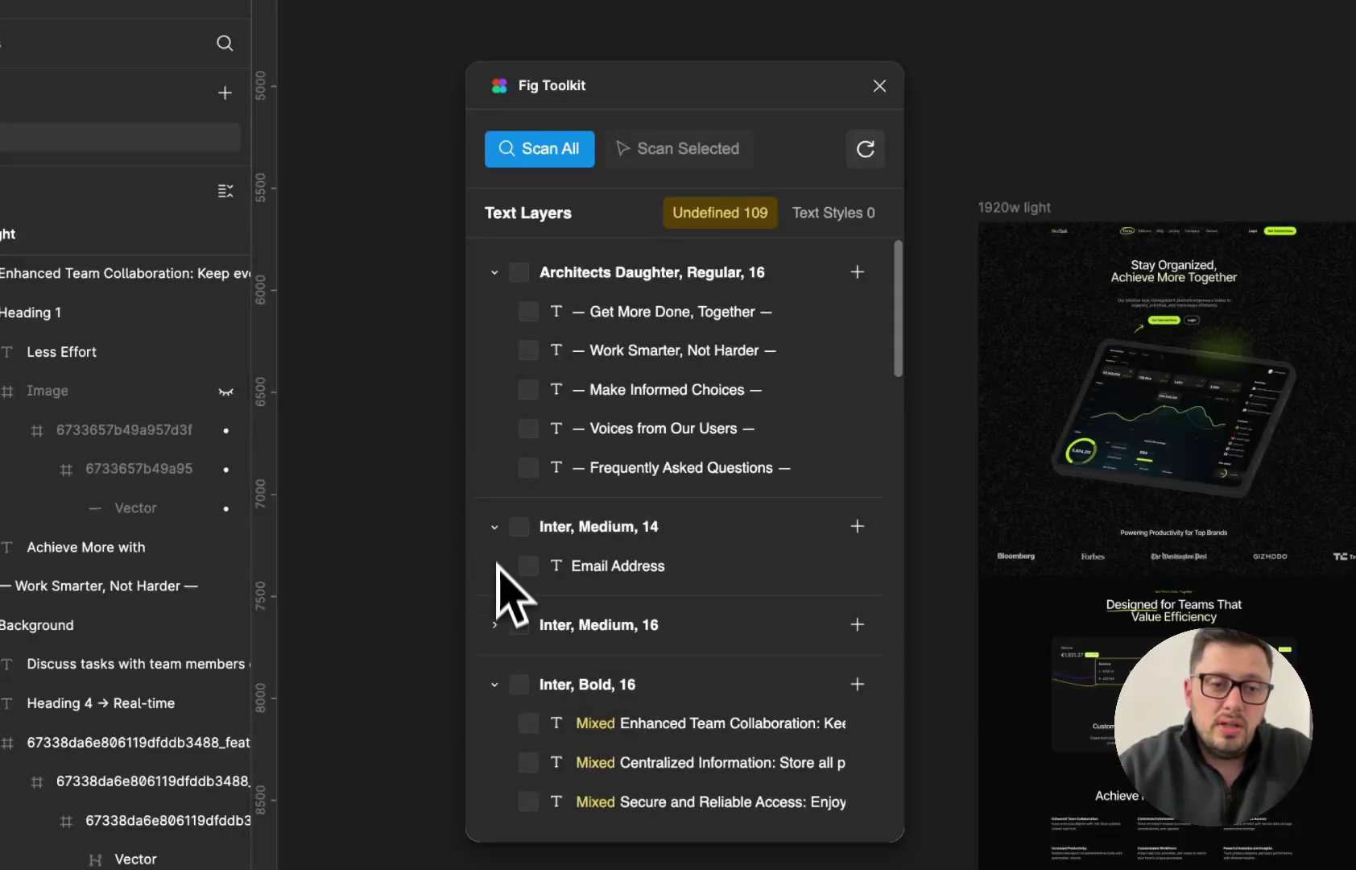
left_click(494, 625)
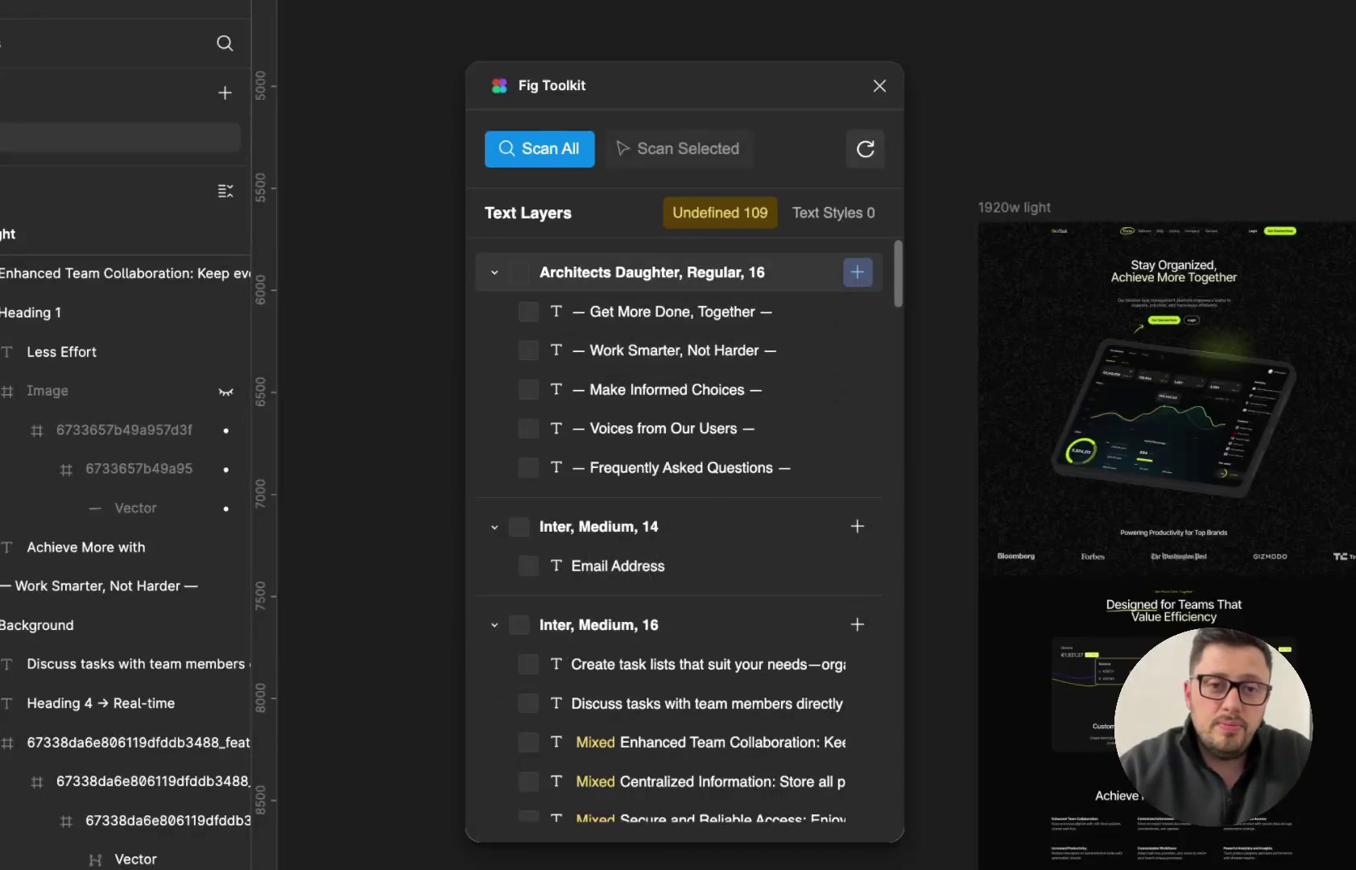
- Create text styles for the Architects Daughter Regular 16 and Inter Medium 14 groups, and locate the "Create task lists" text on the canvas
left_click(858, 272)
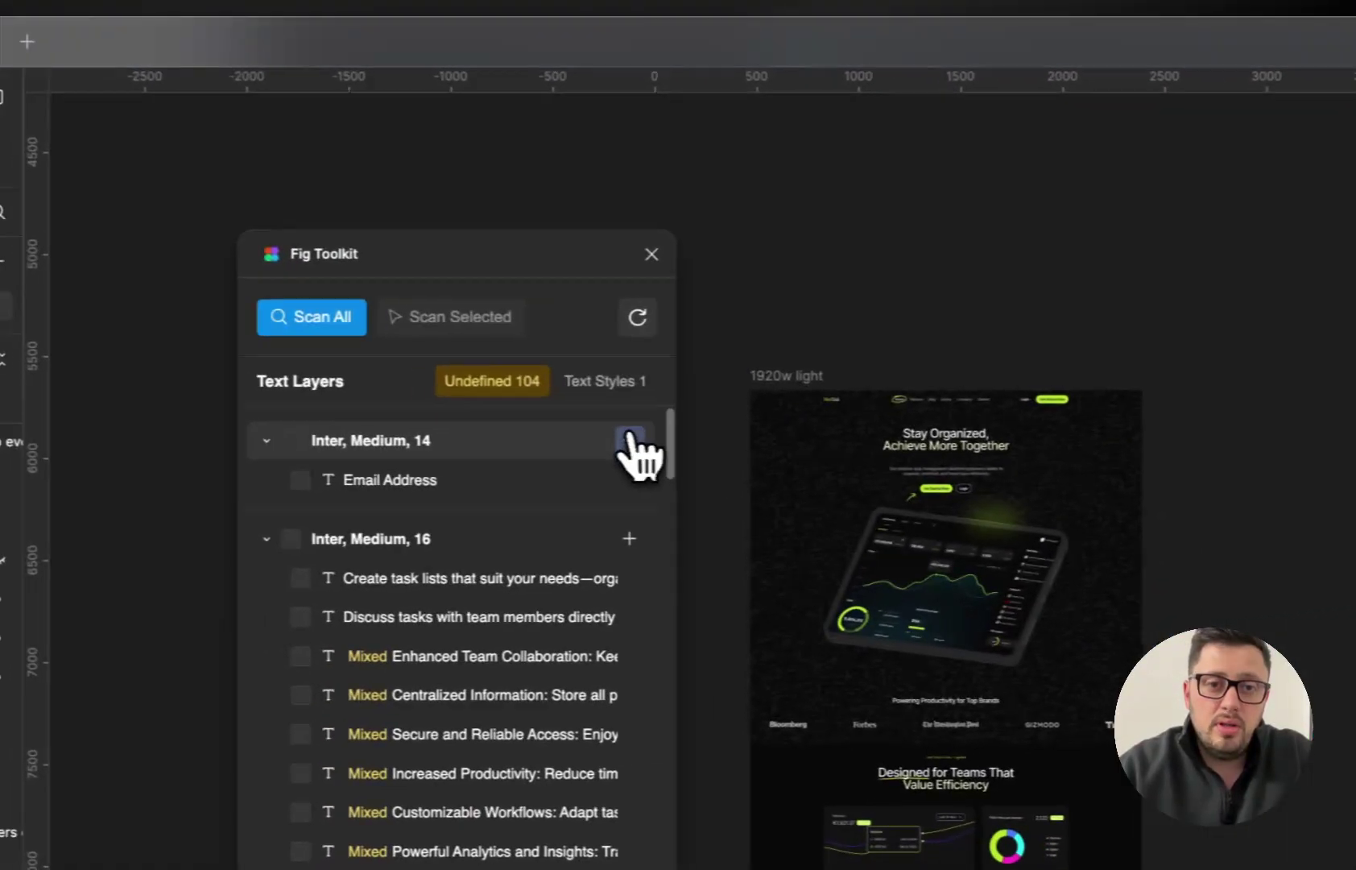
left_click(631, 442)
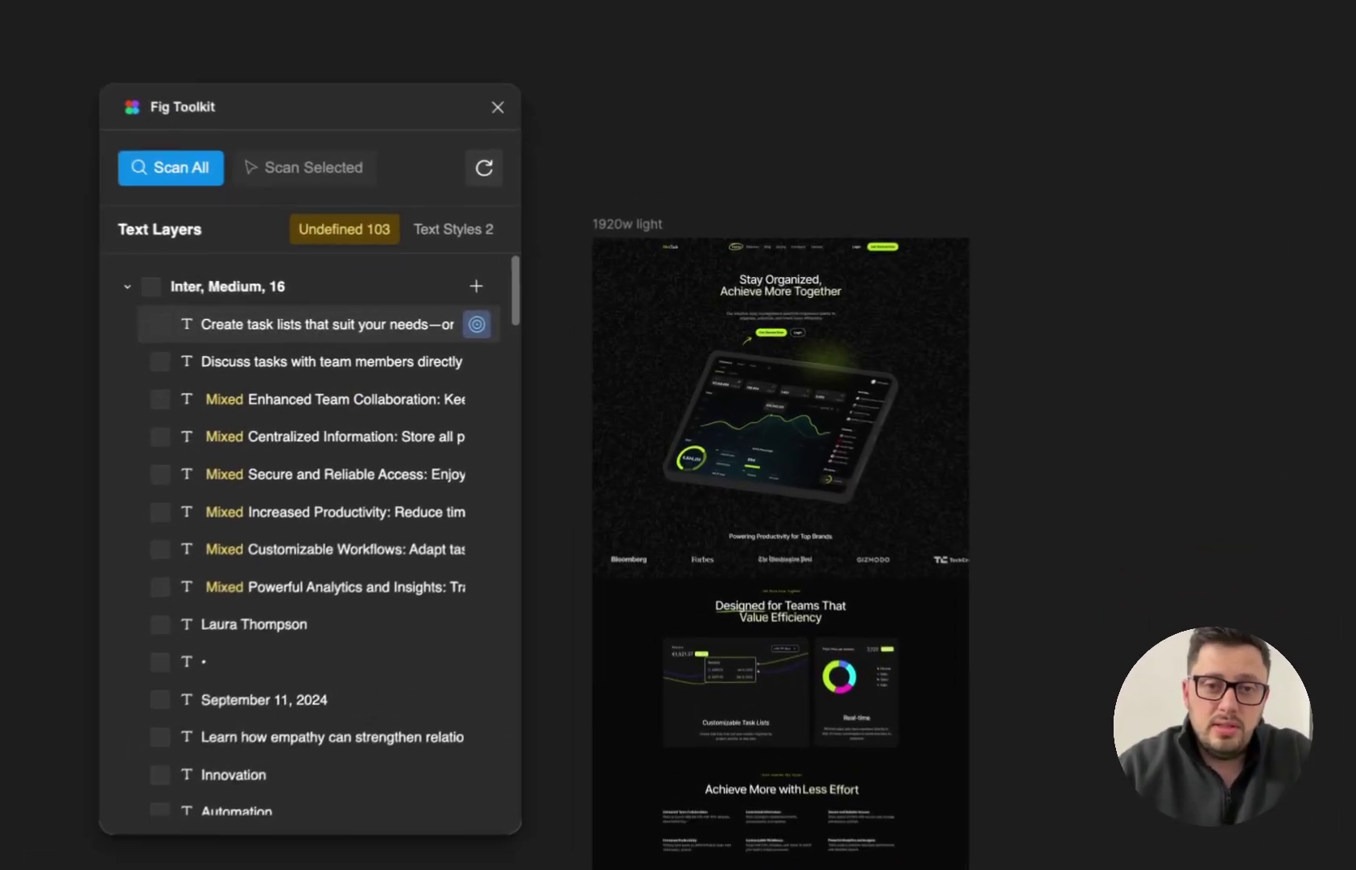
left_click(576, 325)
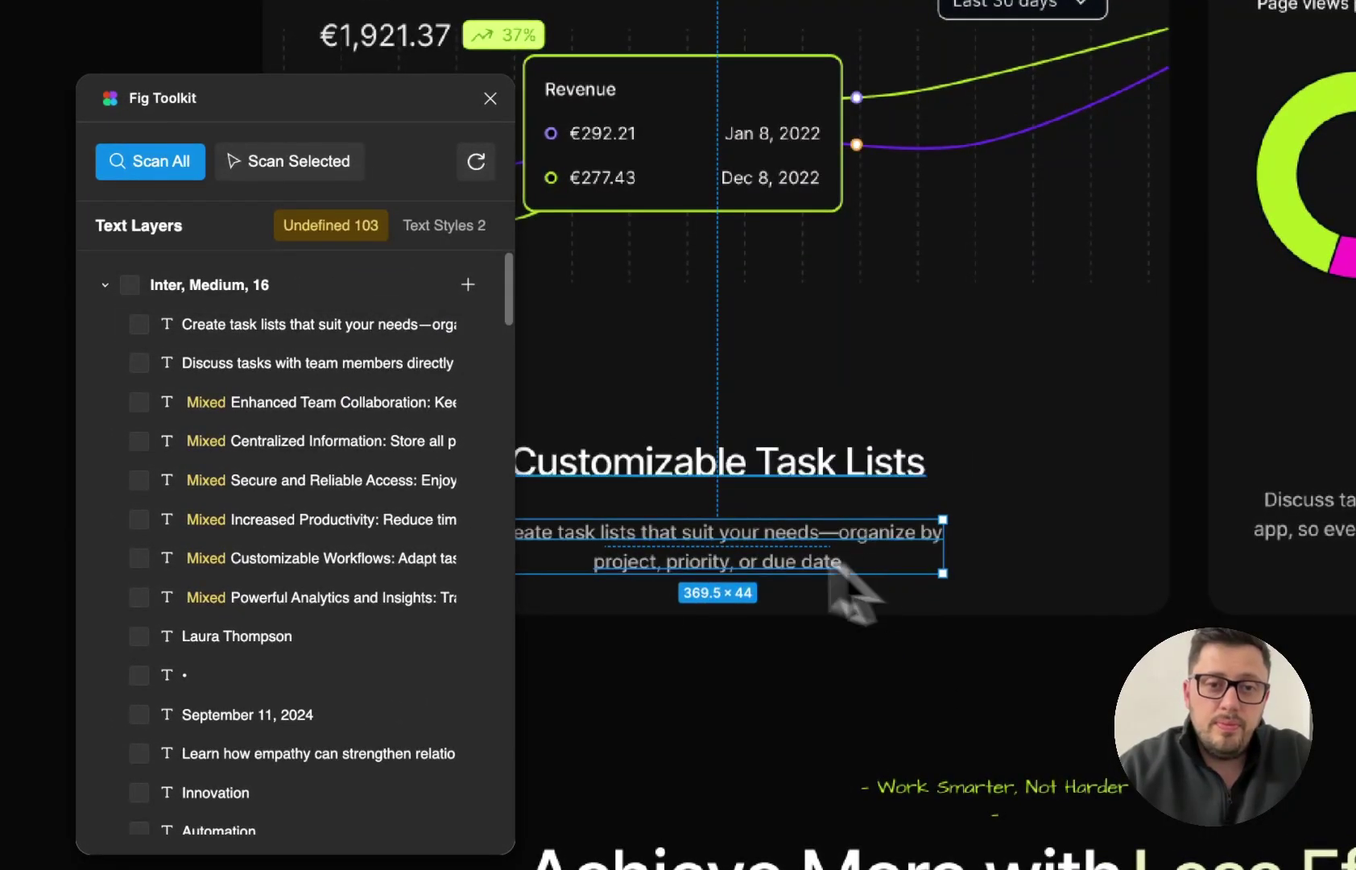
mouse_move(475, 326)
- Create text styles for the remaining Inter groups: Medium 16, Bold 16, Semi Bold 16, Medium 20, Semi Bold 24, Medium 32 and Medium 60
left_click(468, 284)
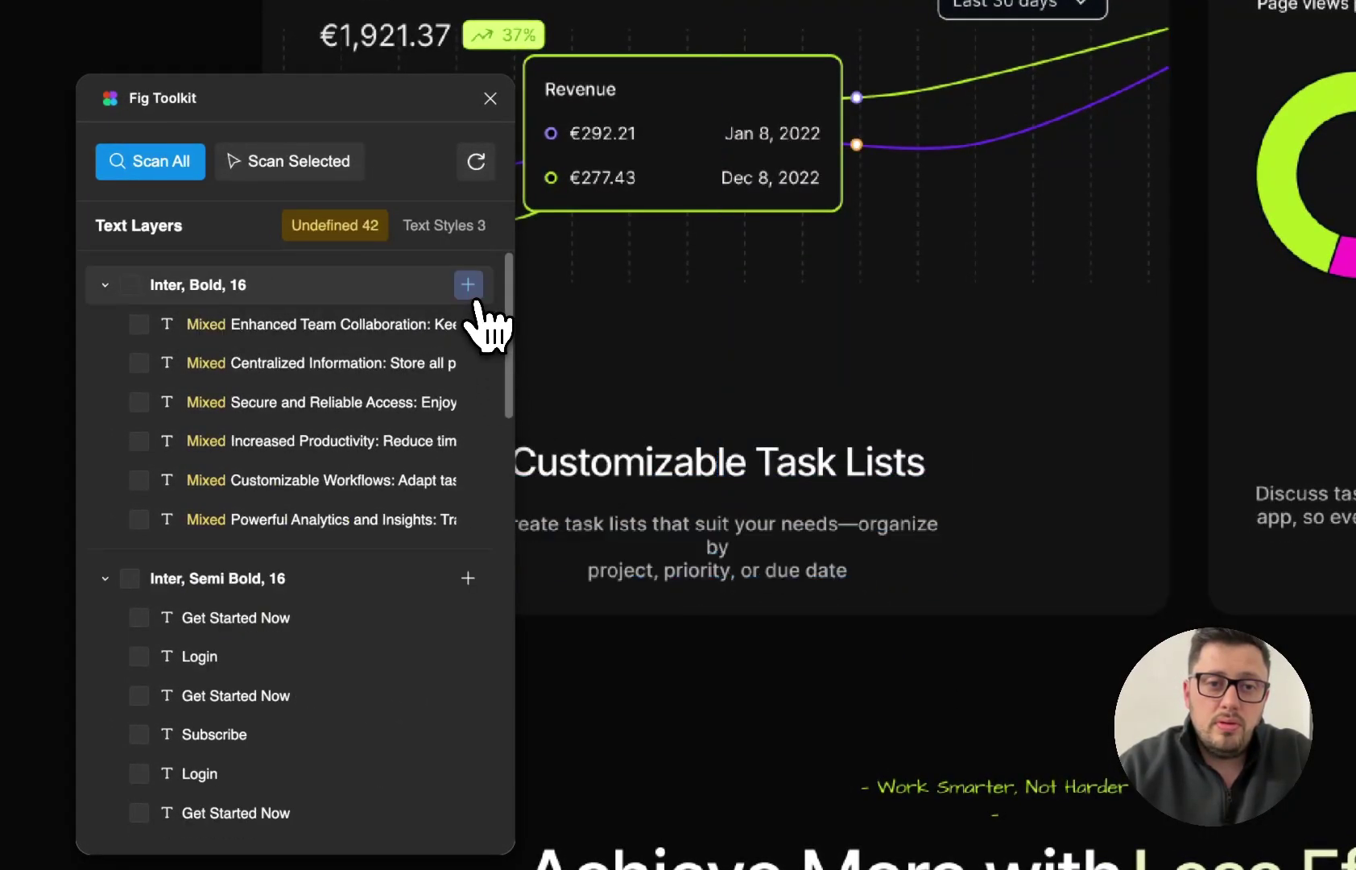
left_click(468, 284)
left_click(468, 284)
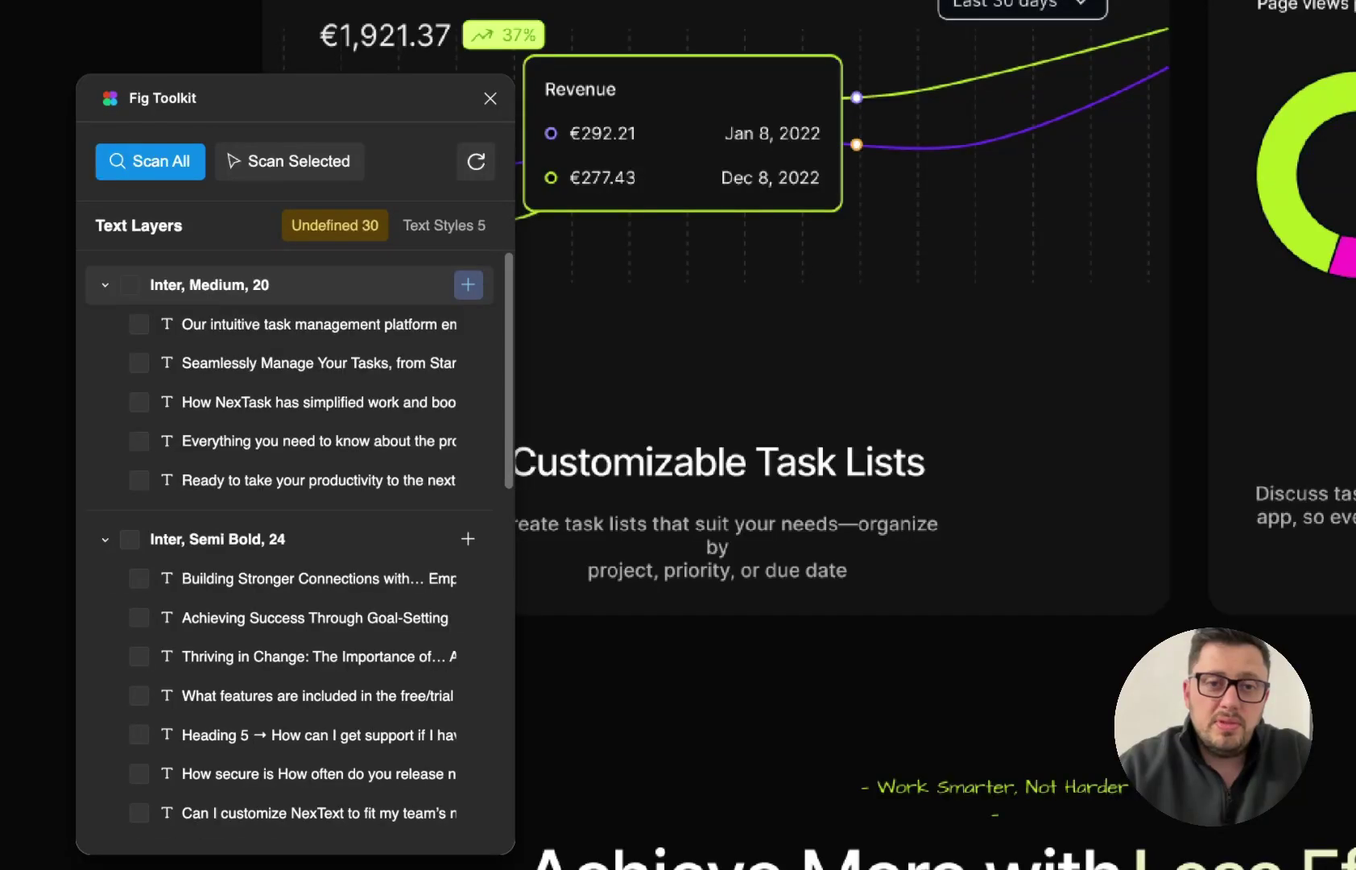
left_click(468, 285)
left_click(468, 285)
left_click(468, 285)
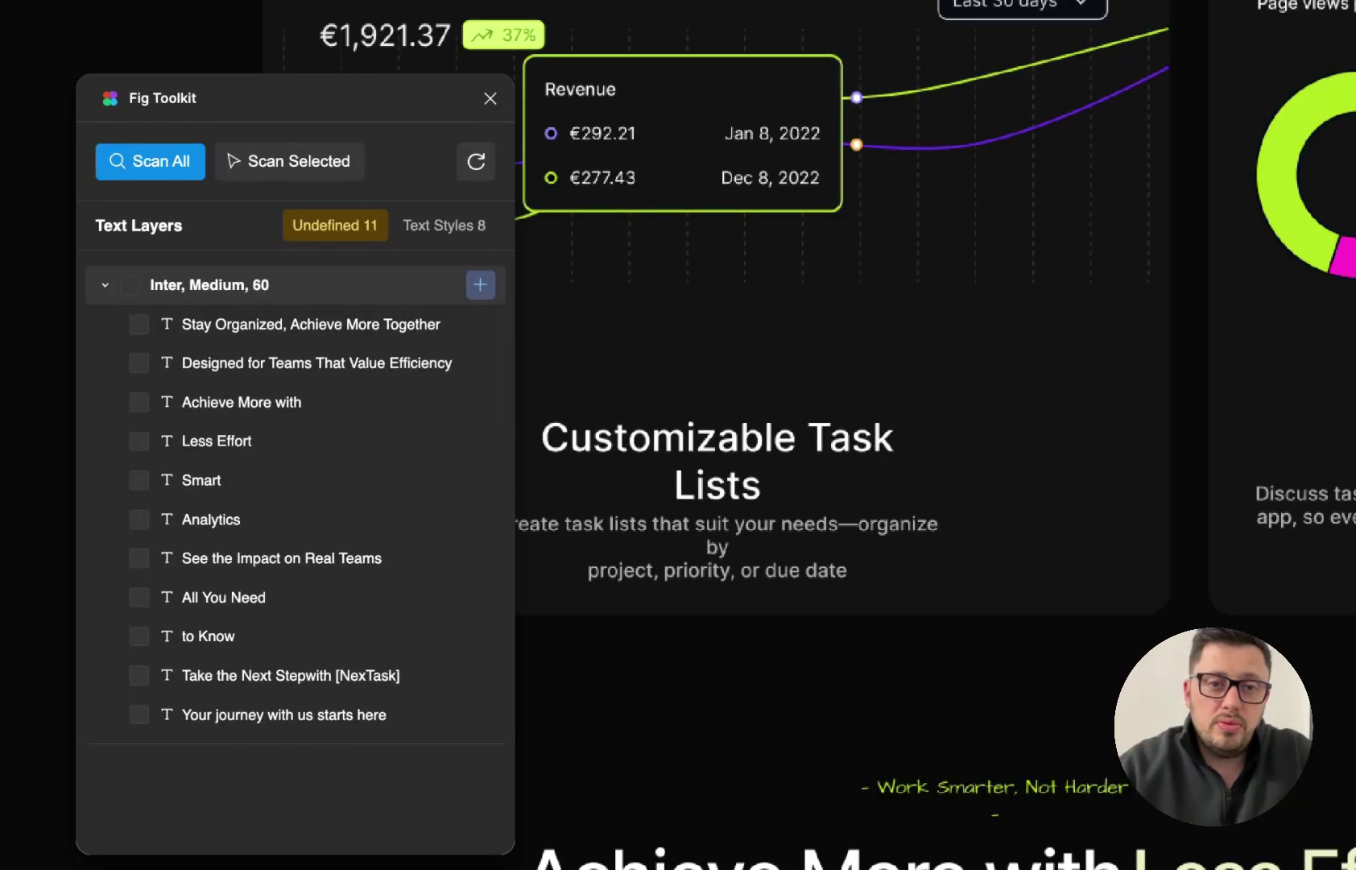
left_click(479, 288)
- Deselect the text layer to review the page's local text styles, and inspect the settings of the Inter Bold 16 style
left_click(725, 548)
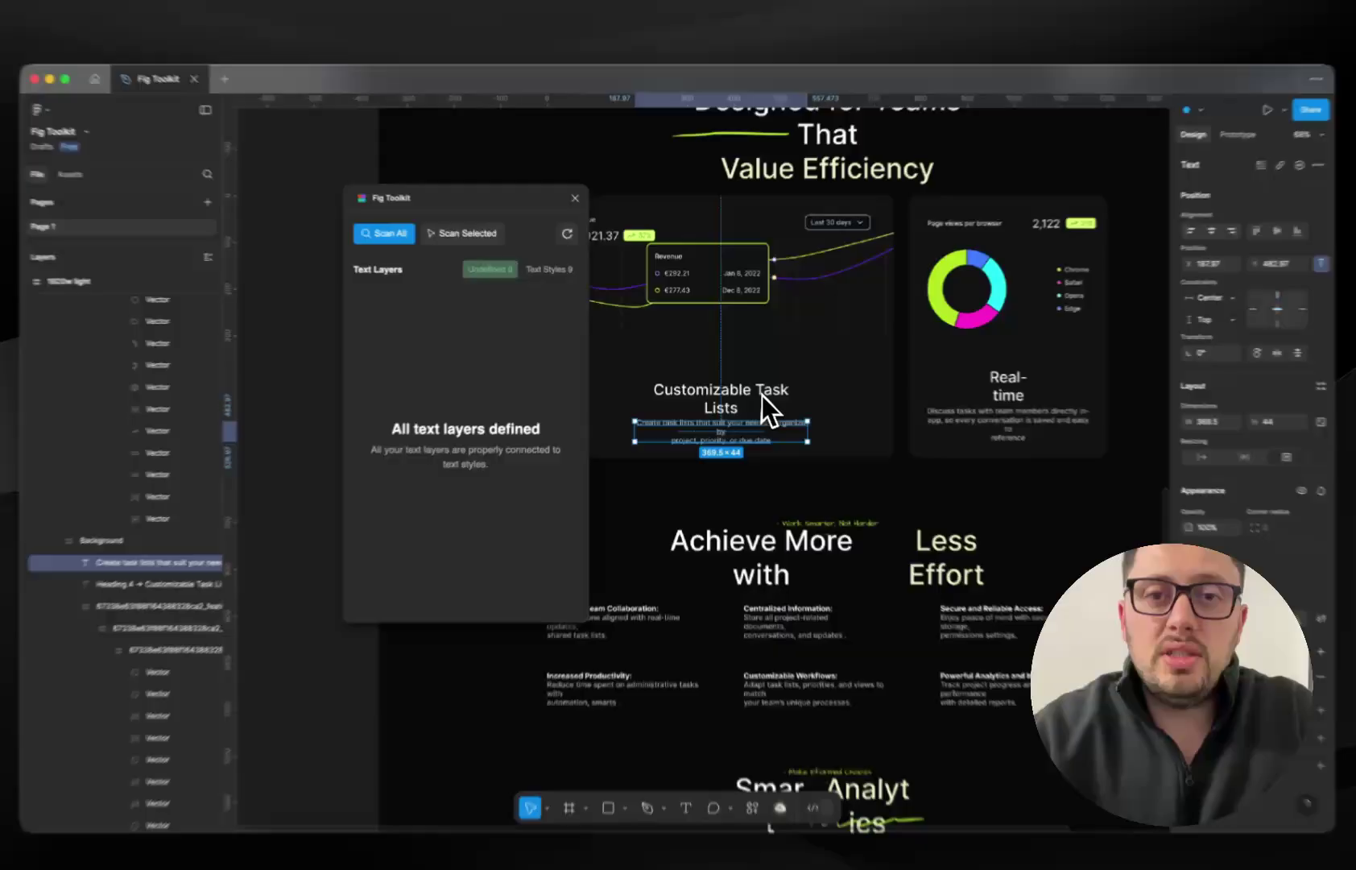
scroll(762, 396, "down", 5)
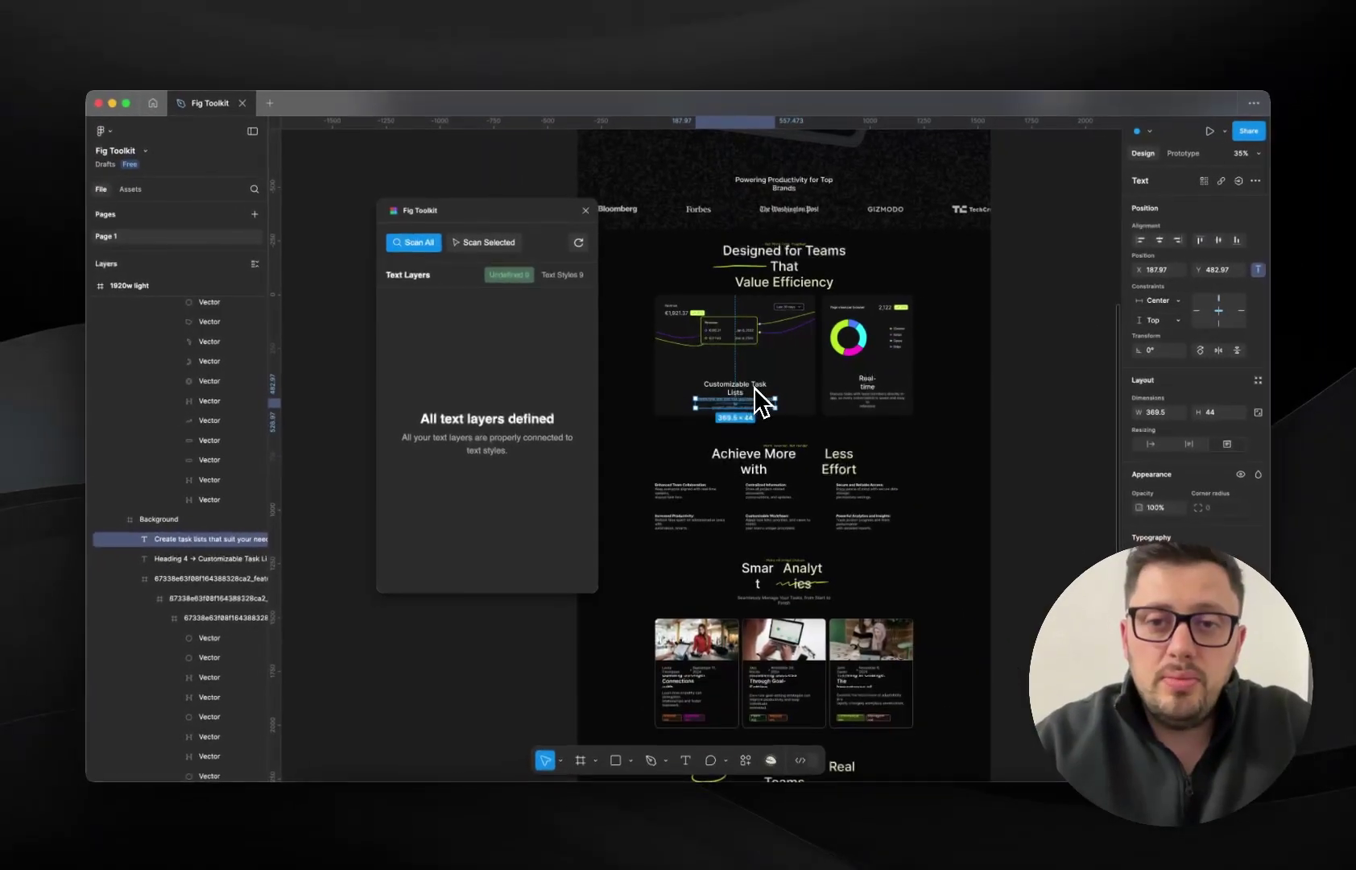
scroll(760, 383, "down", 1)
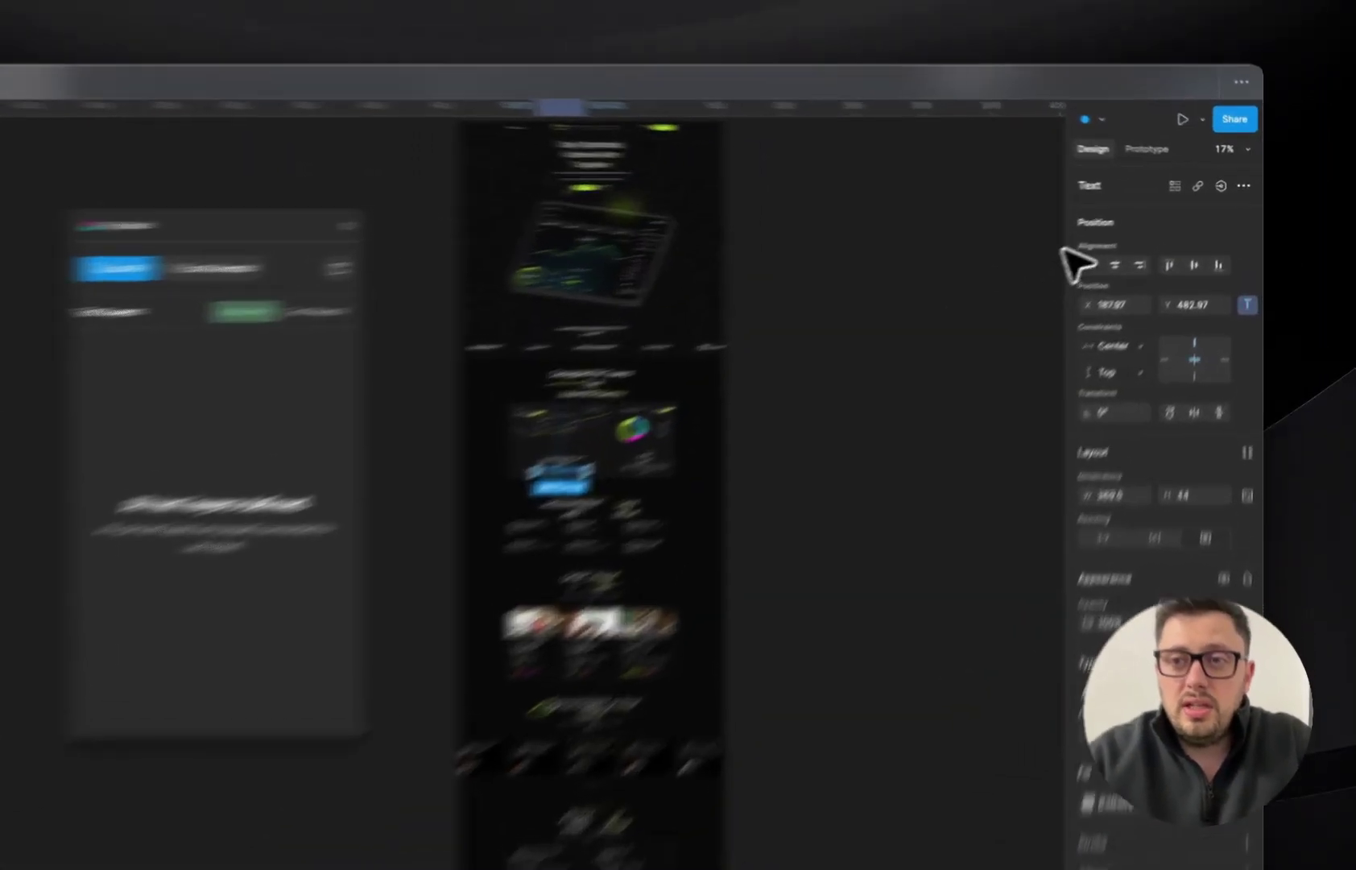
left_click(1056, 252)
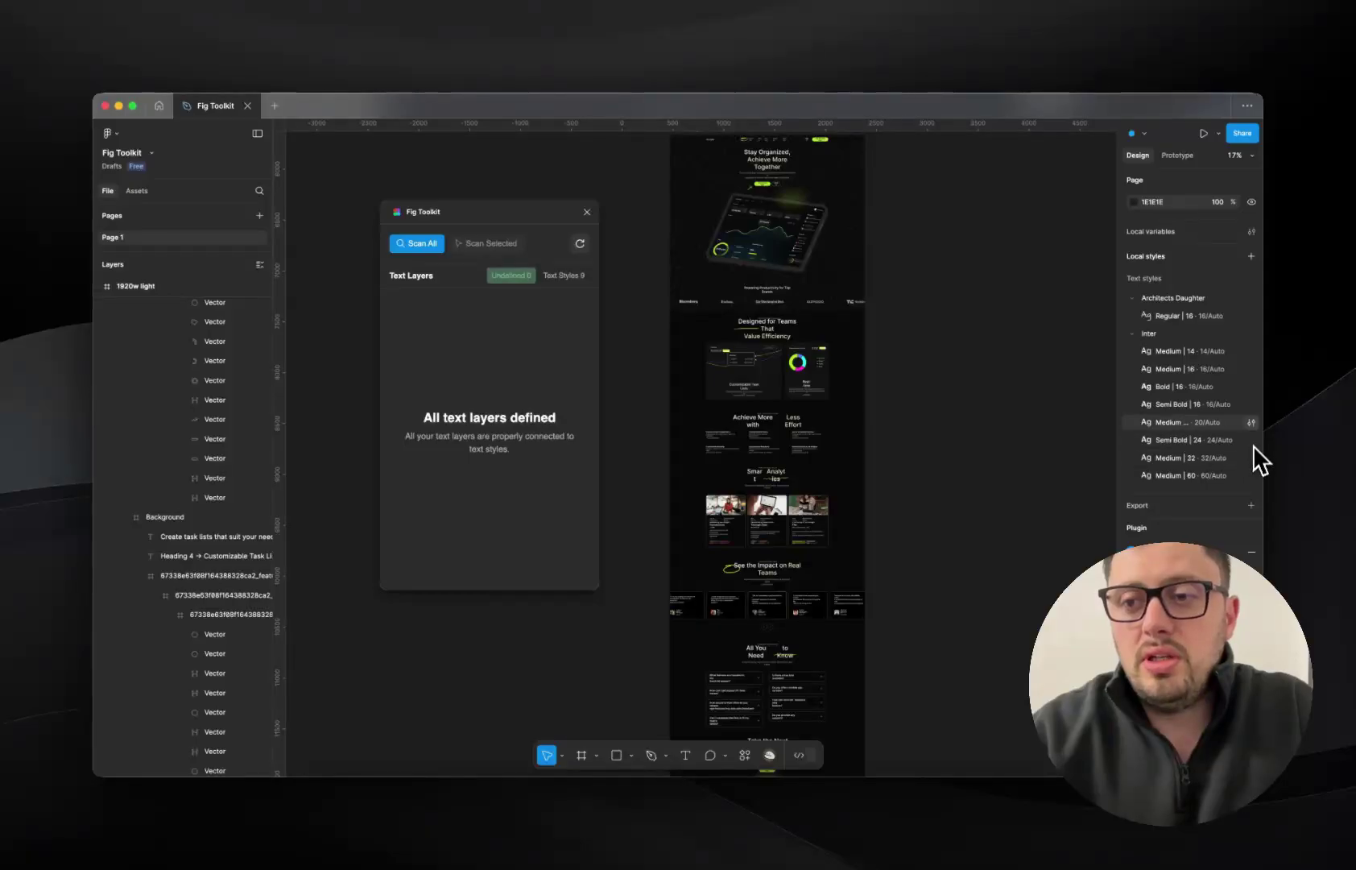
left_click(1251, 387)
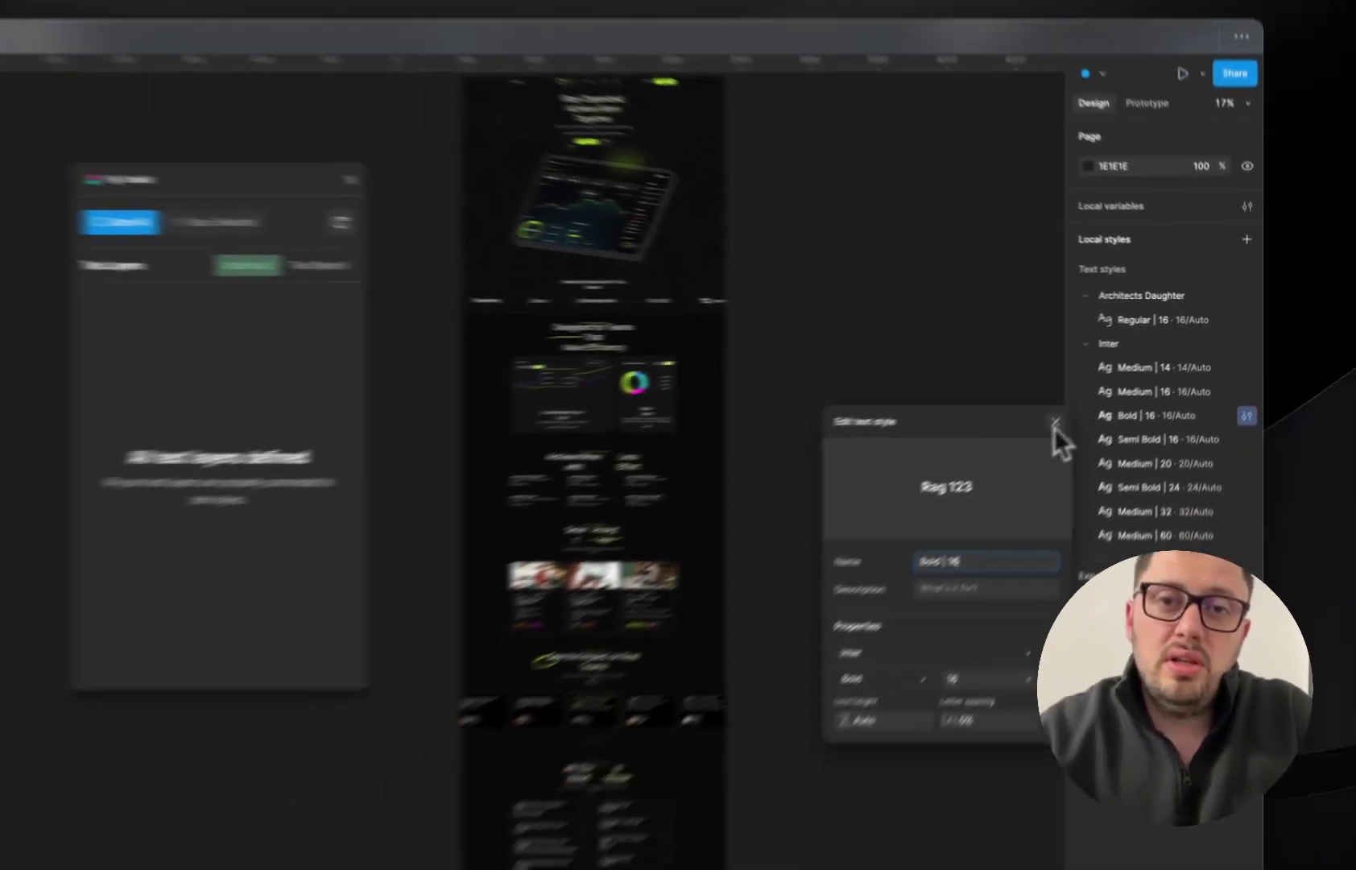
left_click(955, 478)
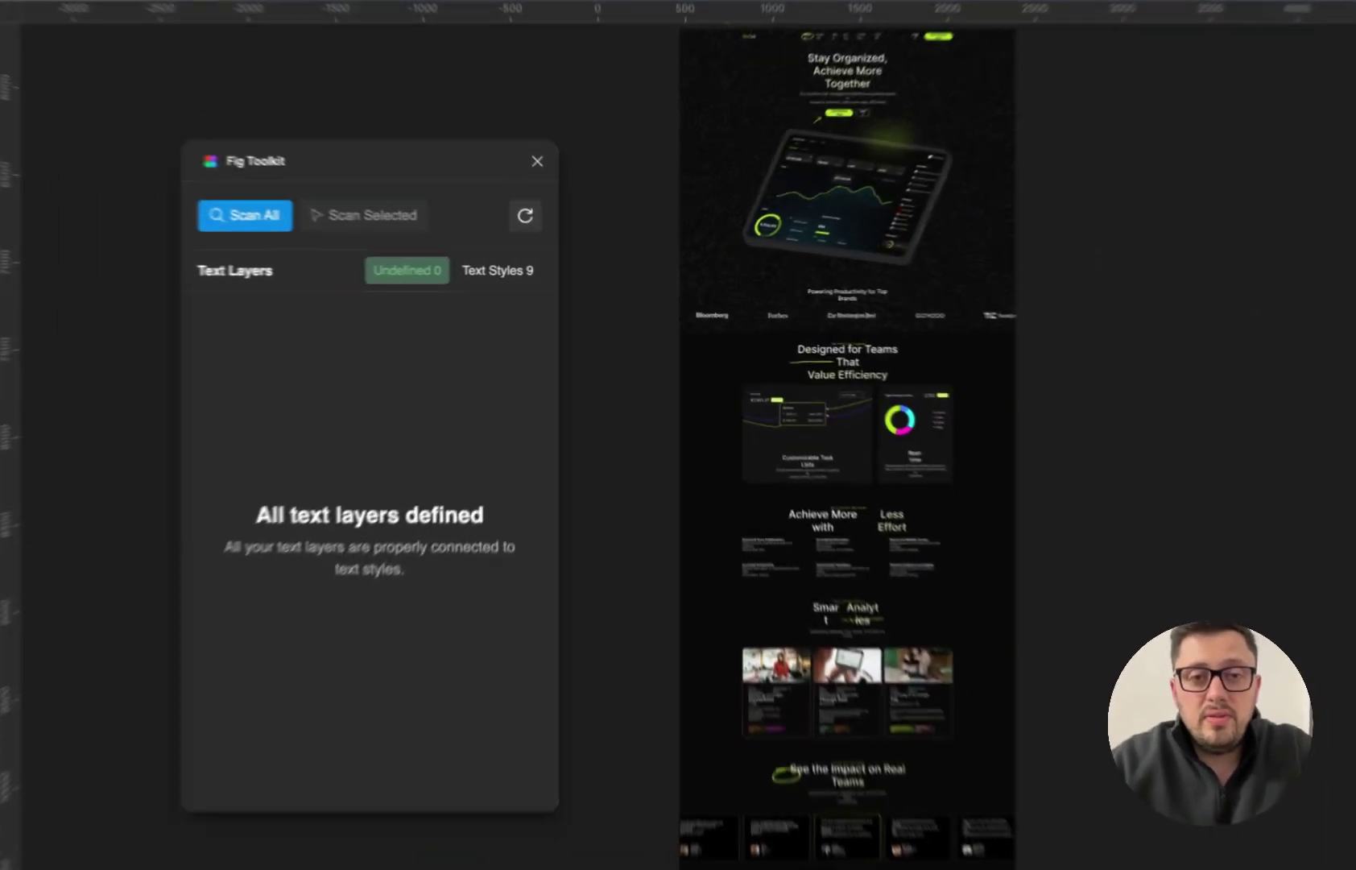
- Locate the "Frequently Asked Questions" layer among the linked text styles, unlink it from its style and preview other fonts for it
left_click(563, 275)
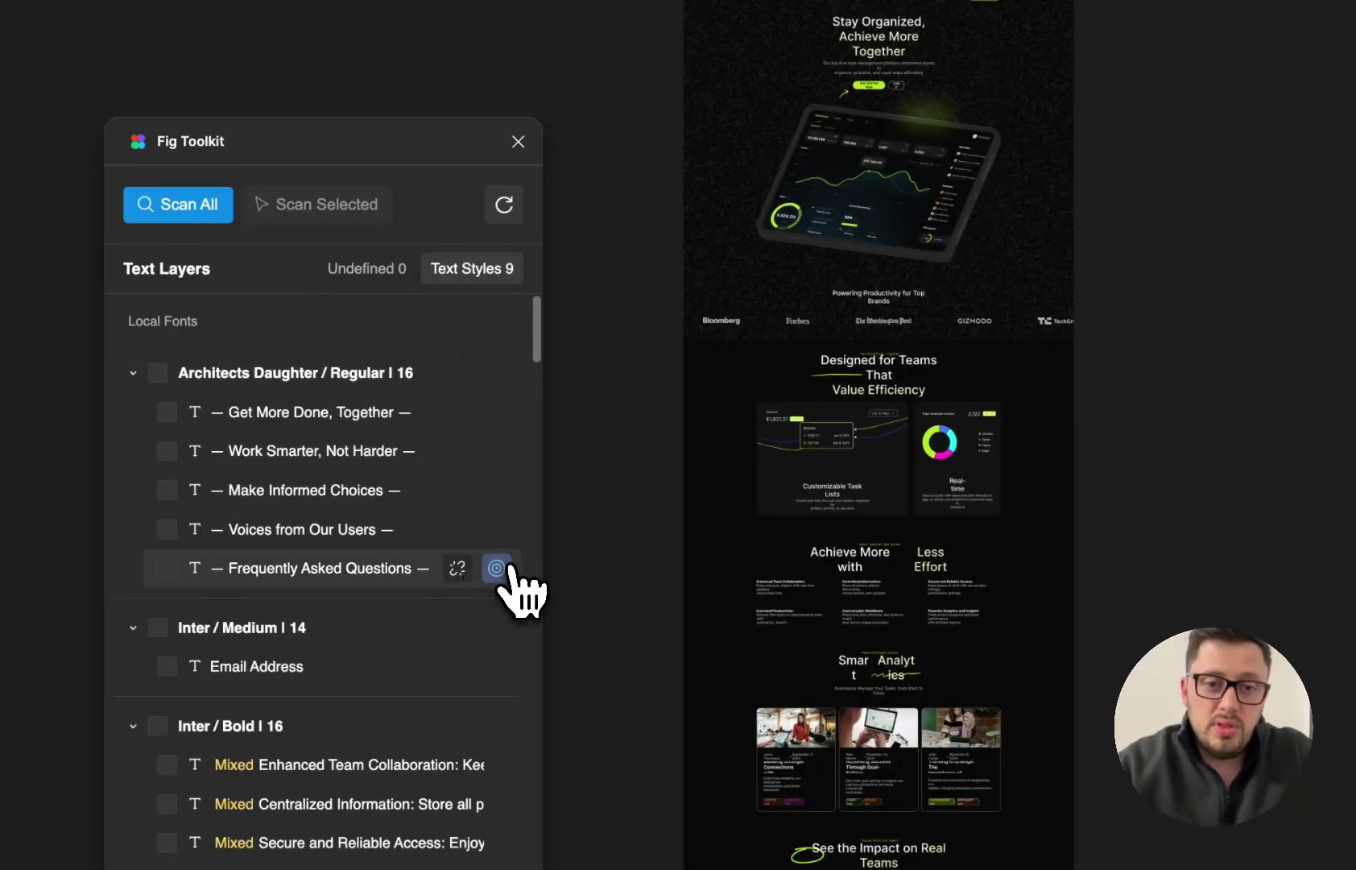
left_click(497, 569)
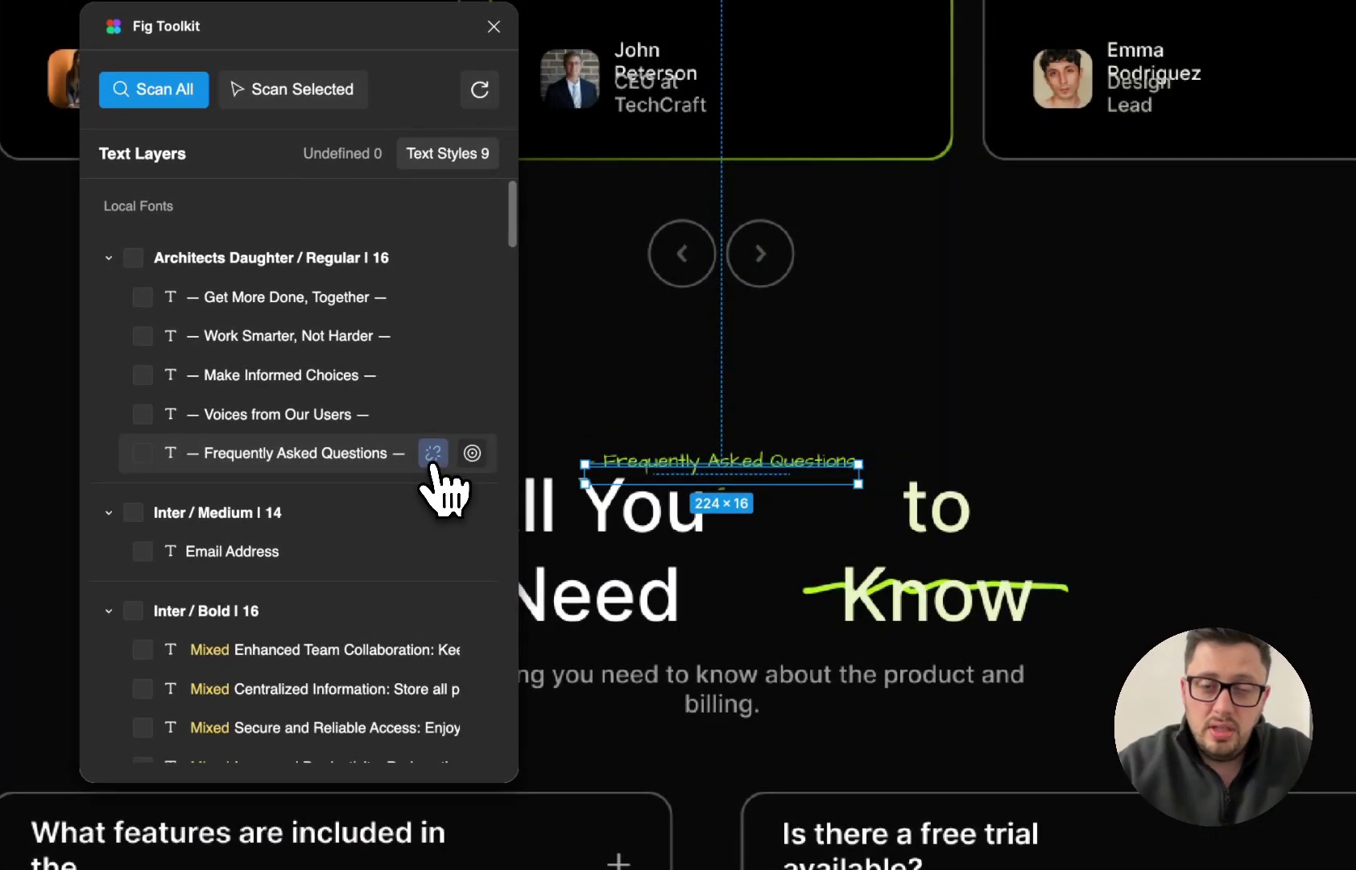
left_click(434, 463)
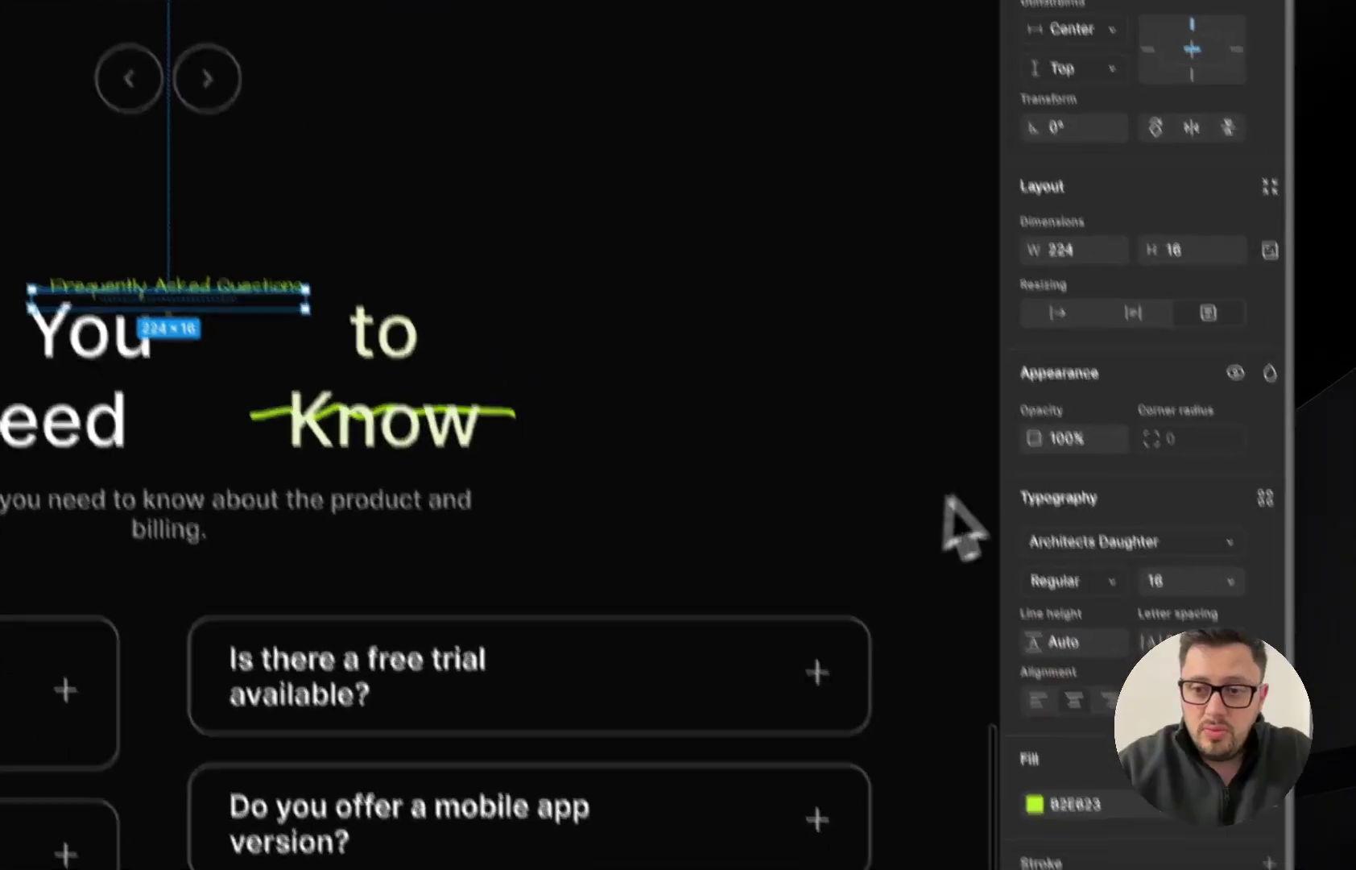
left_click(1096, 541)
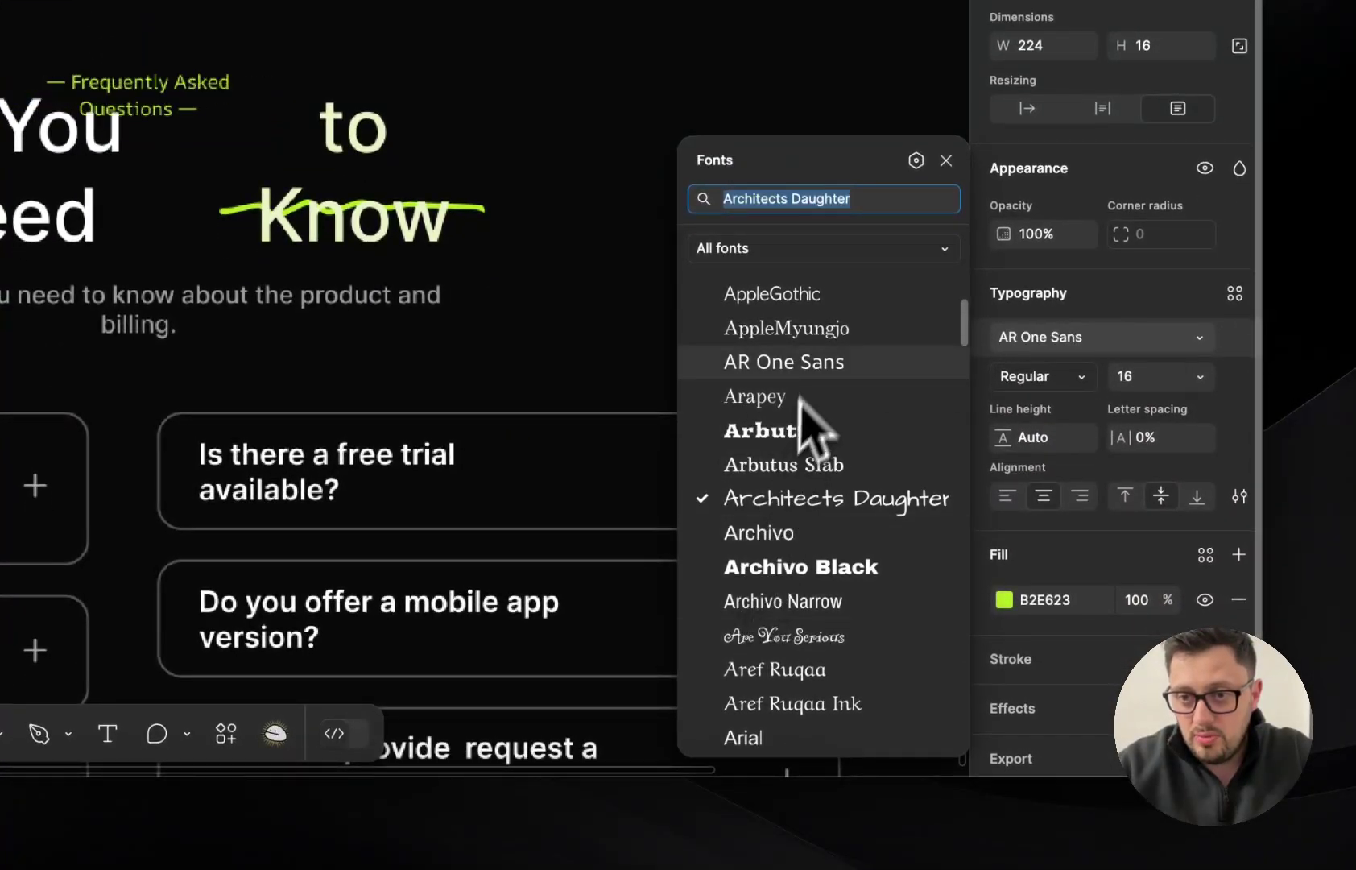
left_click(1151, 306)
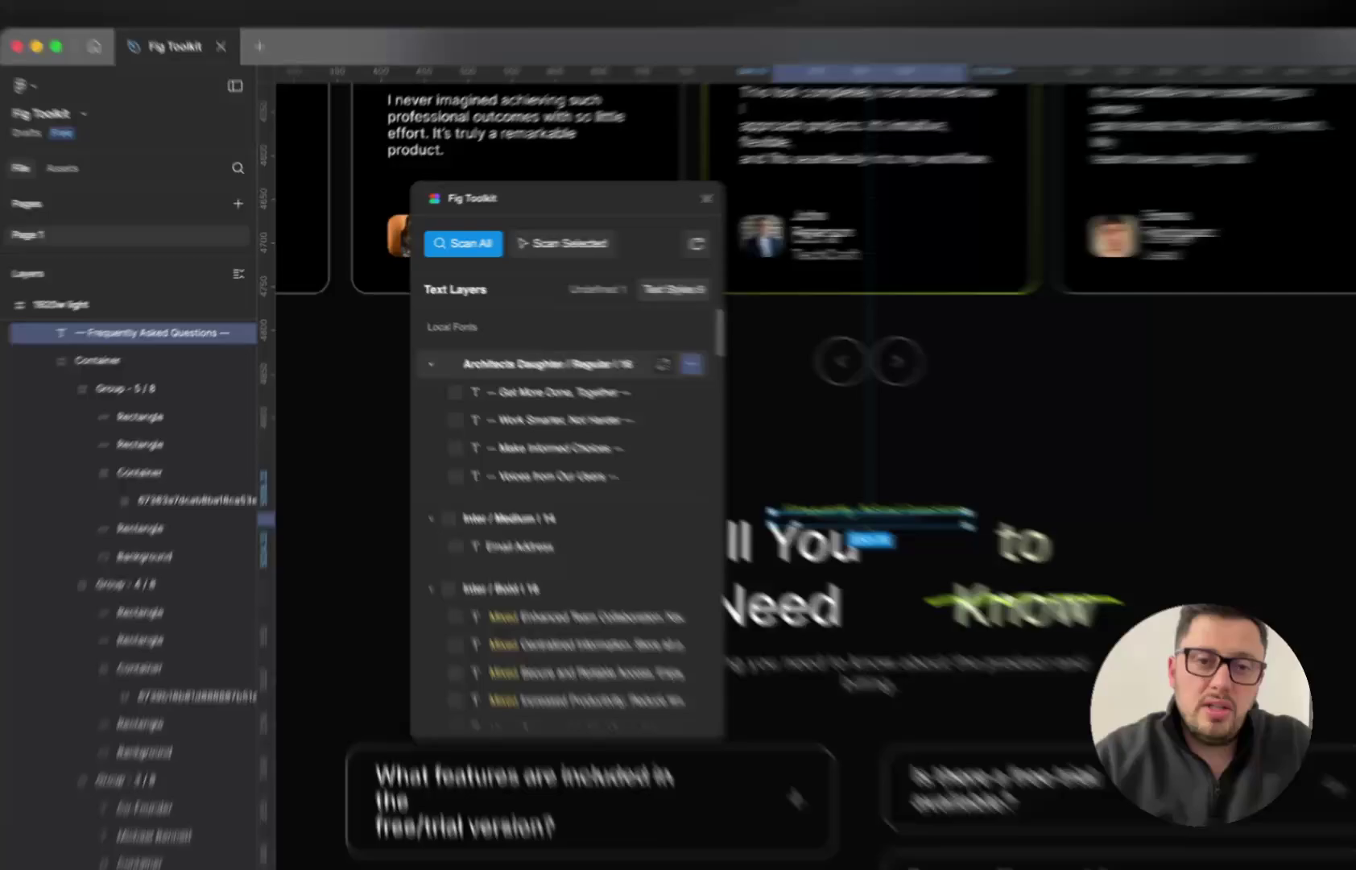
- Remove the Architects Daughter / Regular | 16 text style and list the undefined text layers
left_click(576, 327)
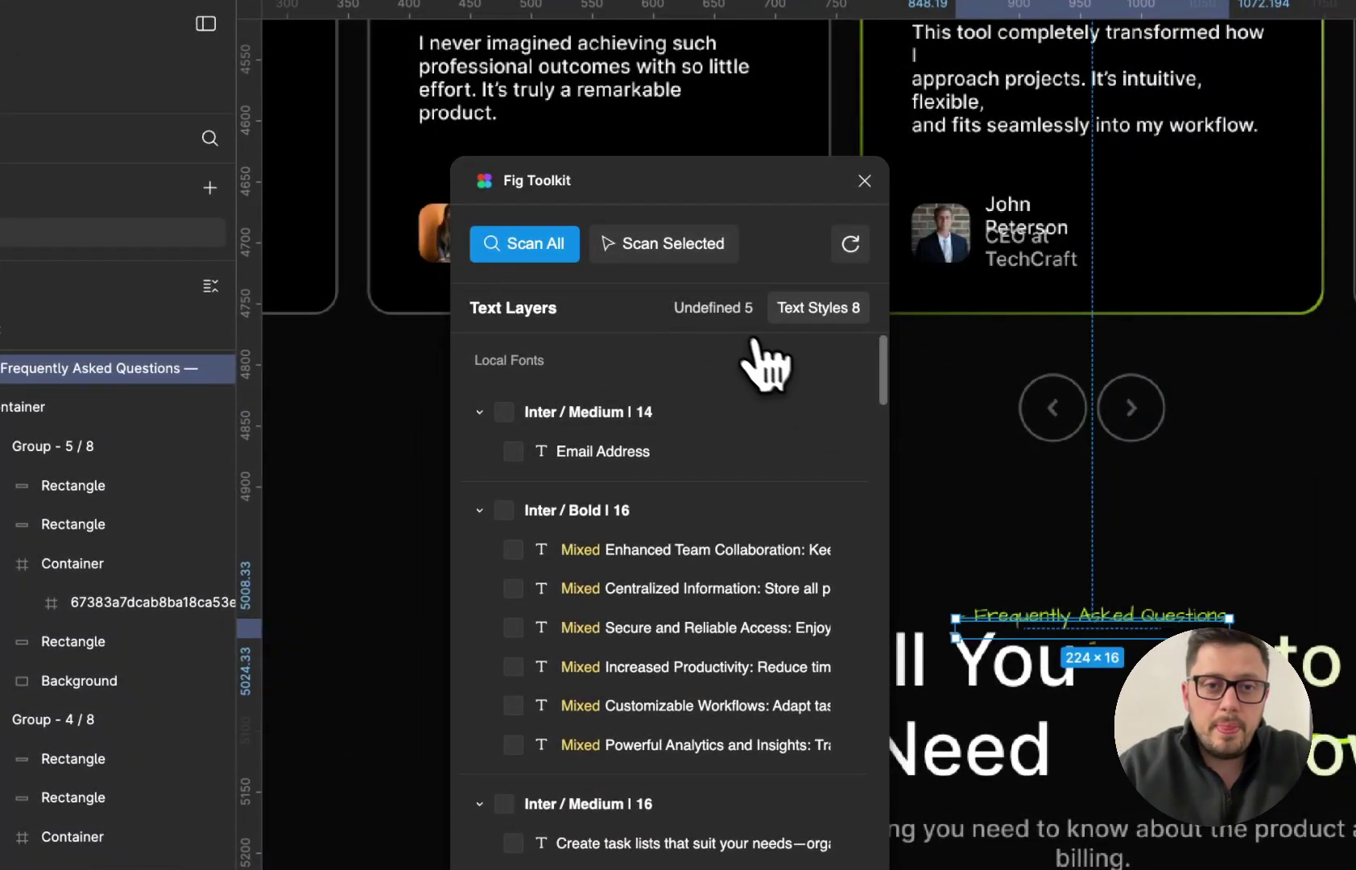
left_click(730, 316)
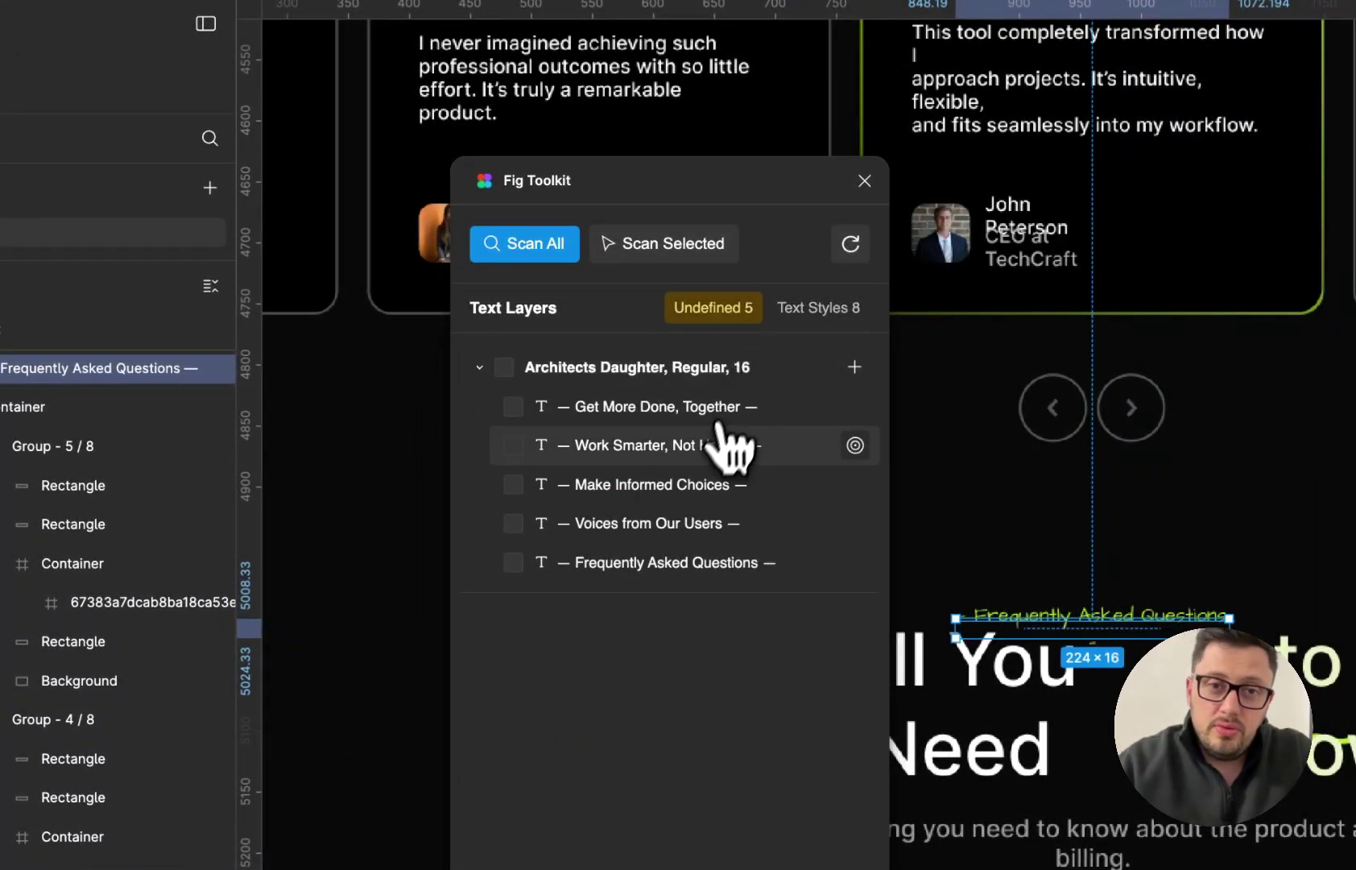
- Link the undefined "Get More Done, Together", "Make Informed Choices" and "Frequently Asked Questions" layers to the Inter / Medium | 20 text style
left_click(513, 407)
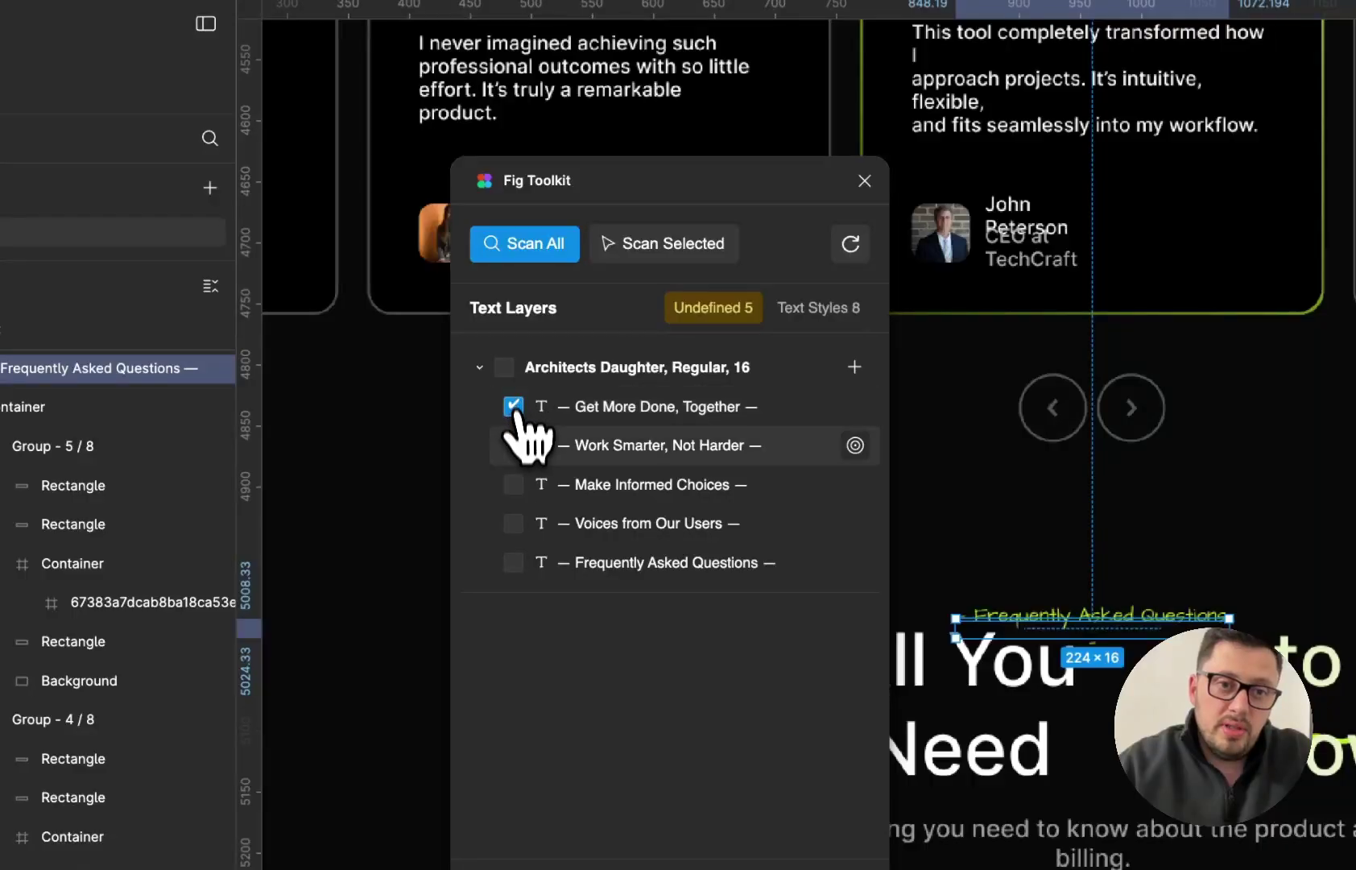
left_click(513, 485)
left_click(513, 562)
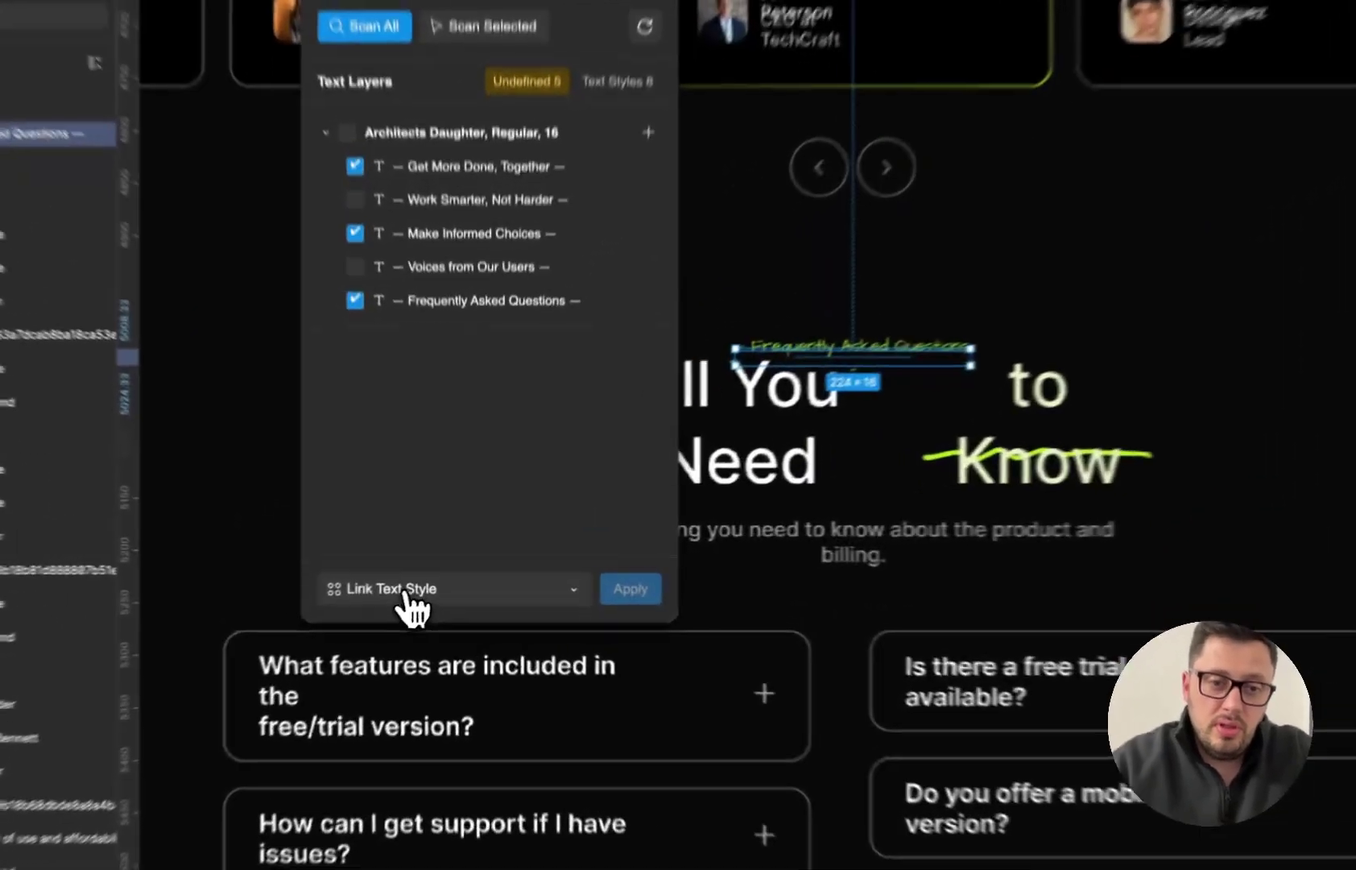
left_click(443, 574)
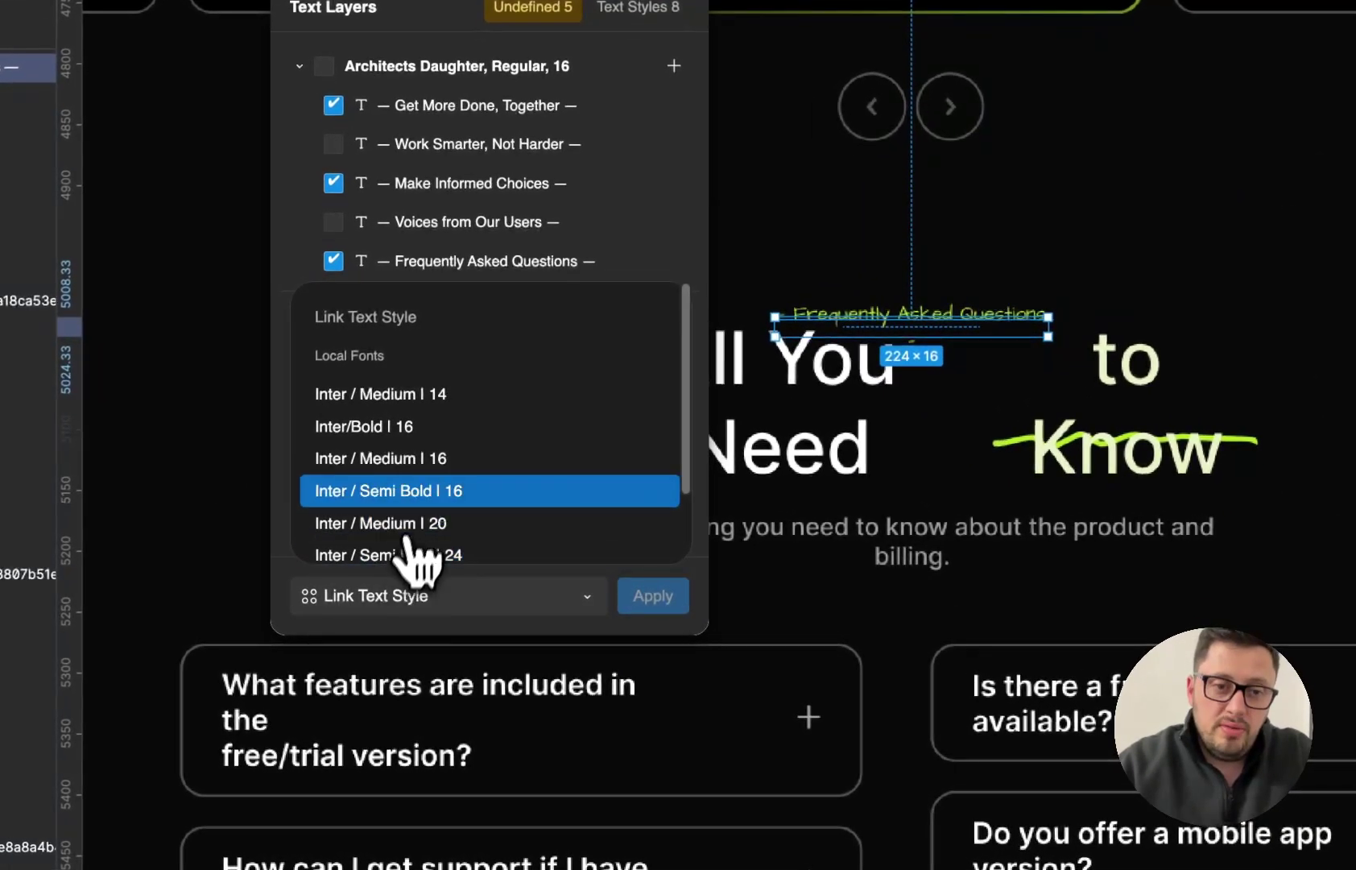
scroll(439, 474, "down", 2)
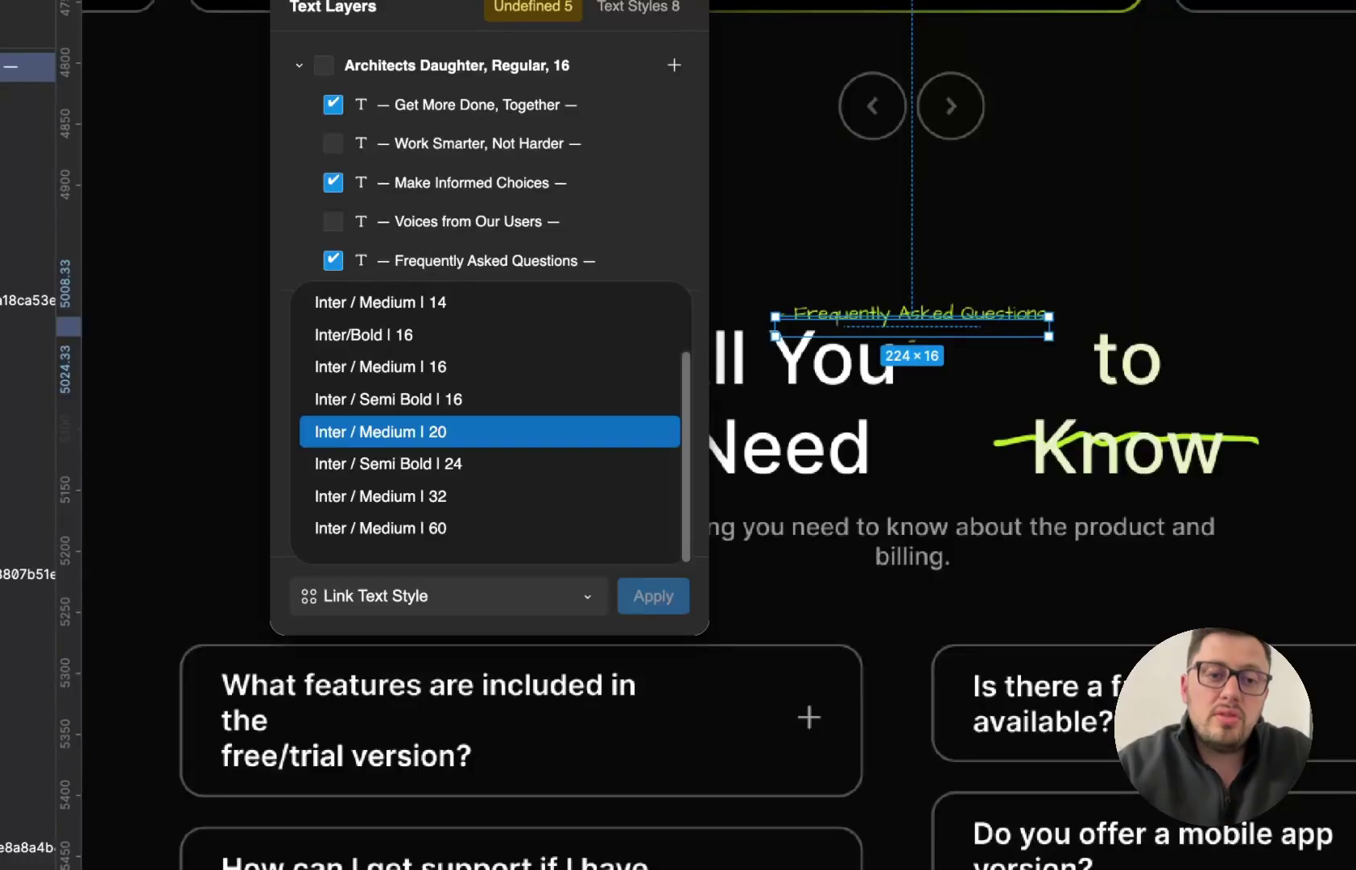
left_click(430, 439)
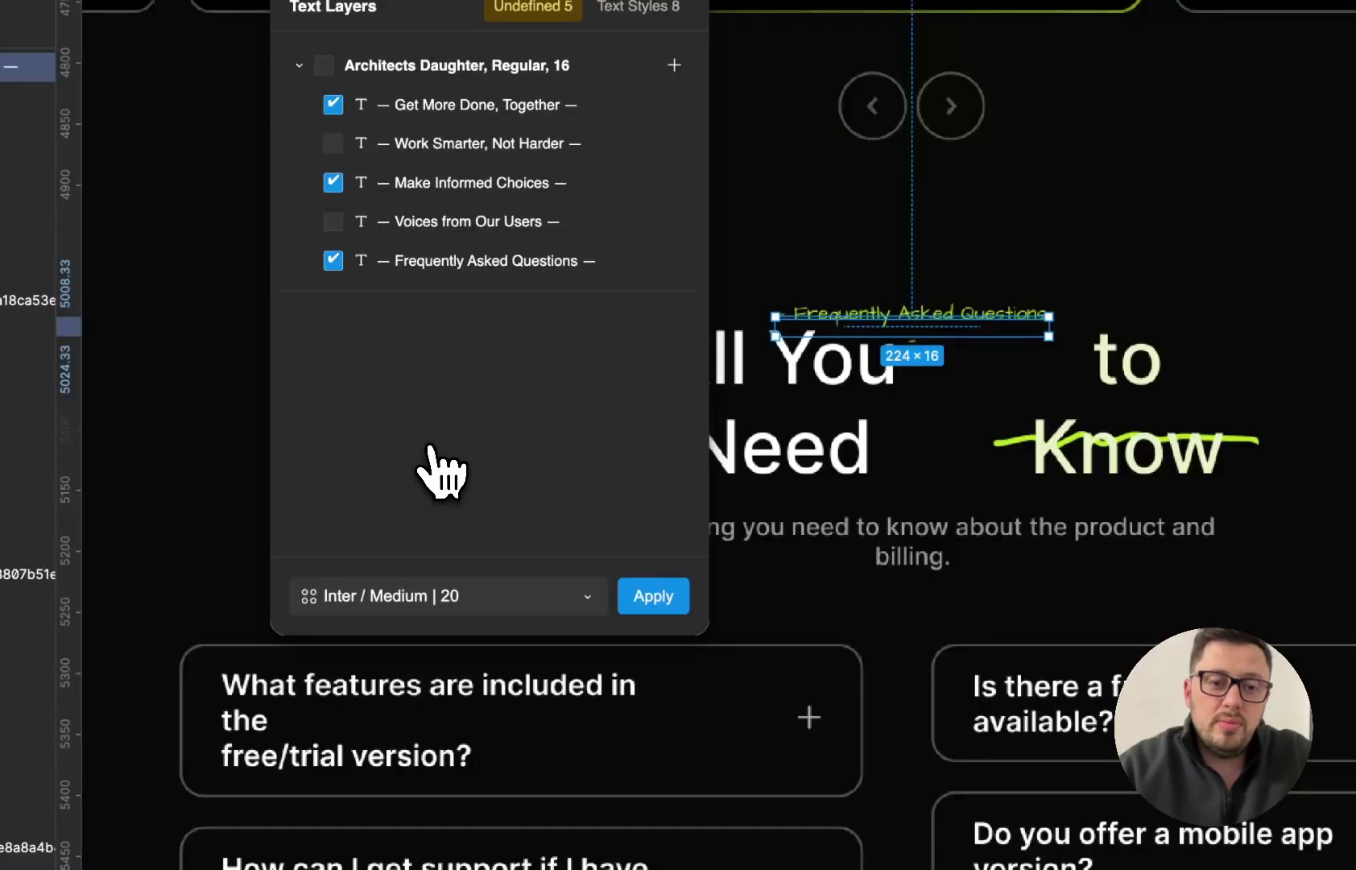
left_click(654, 598)
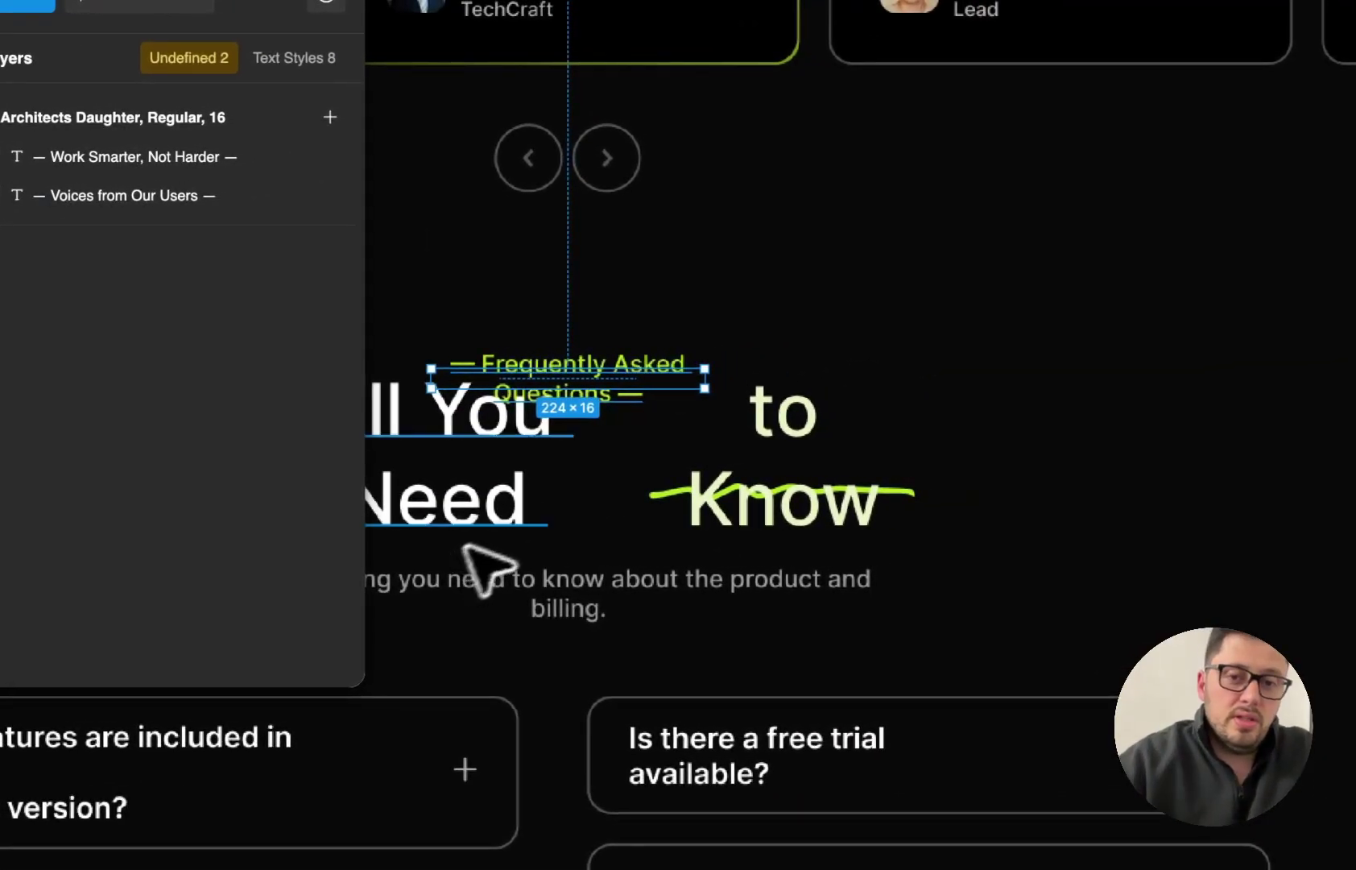
- Undo the last style link and create a text style from the Architects Daughter, Regular, 16 group
left_click(902, 348)
key("super+z")
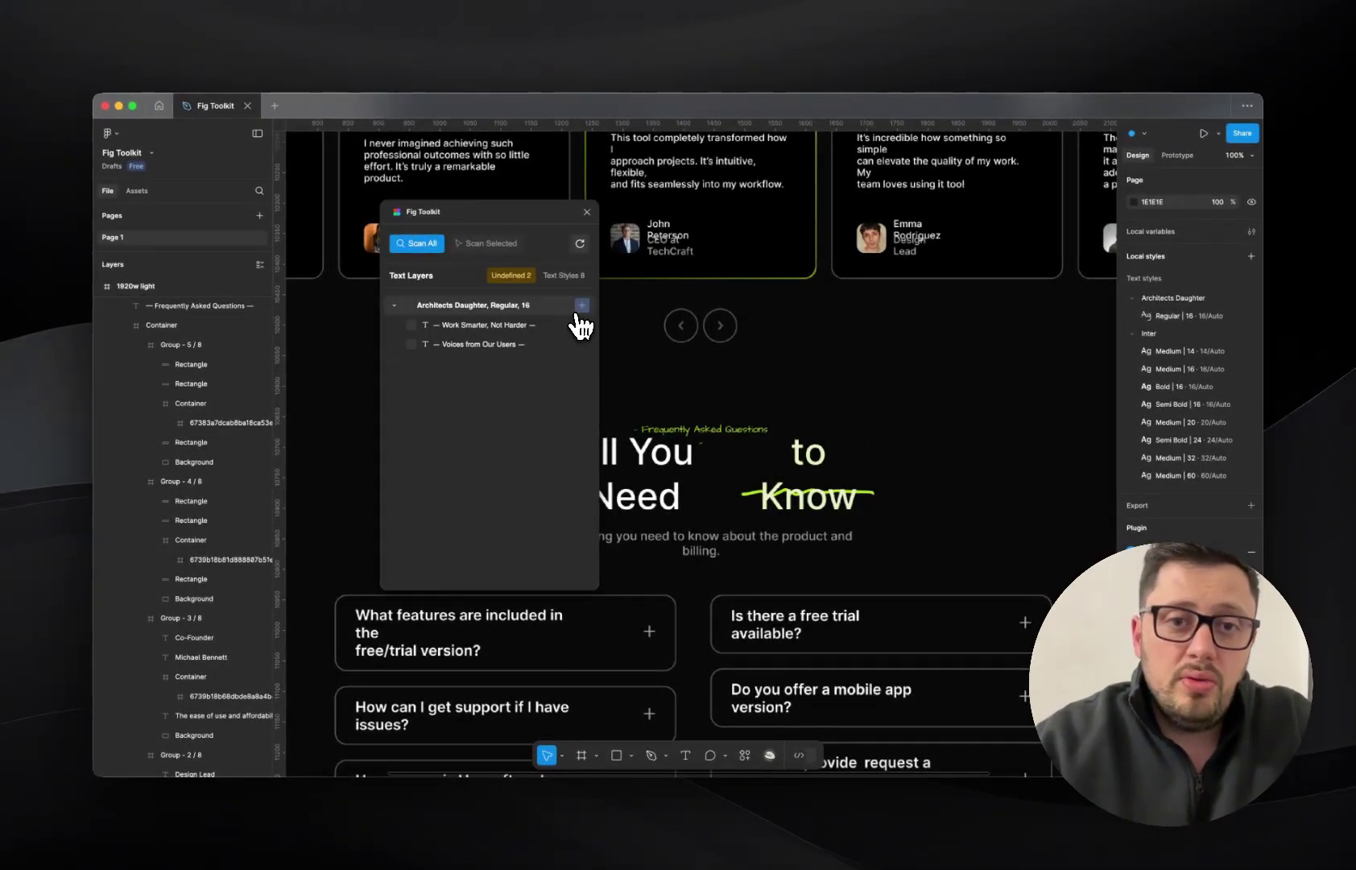
left_click(582, 306)
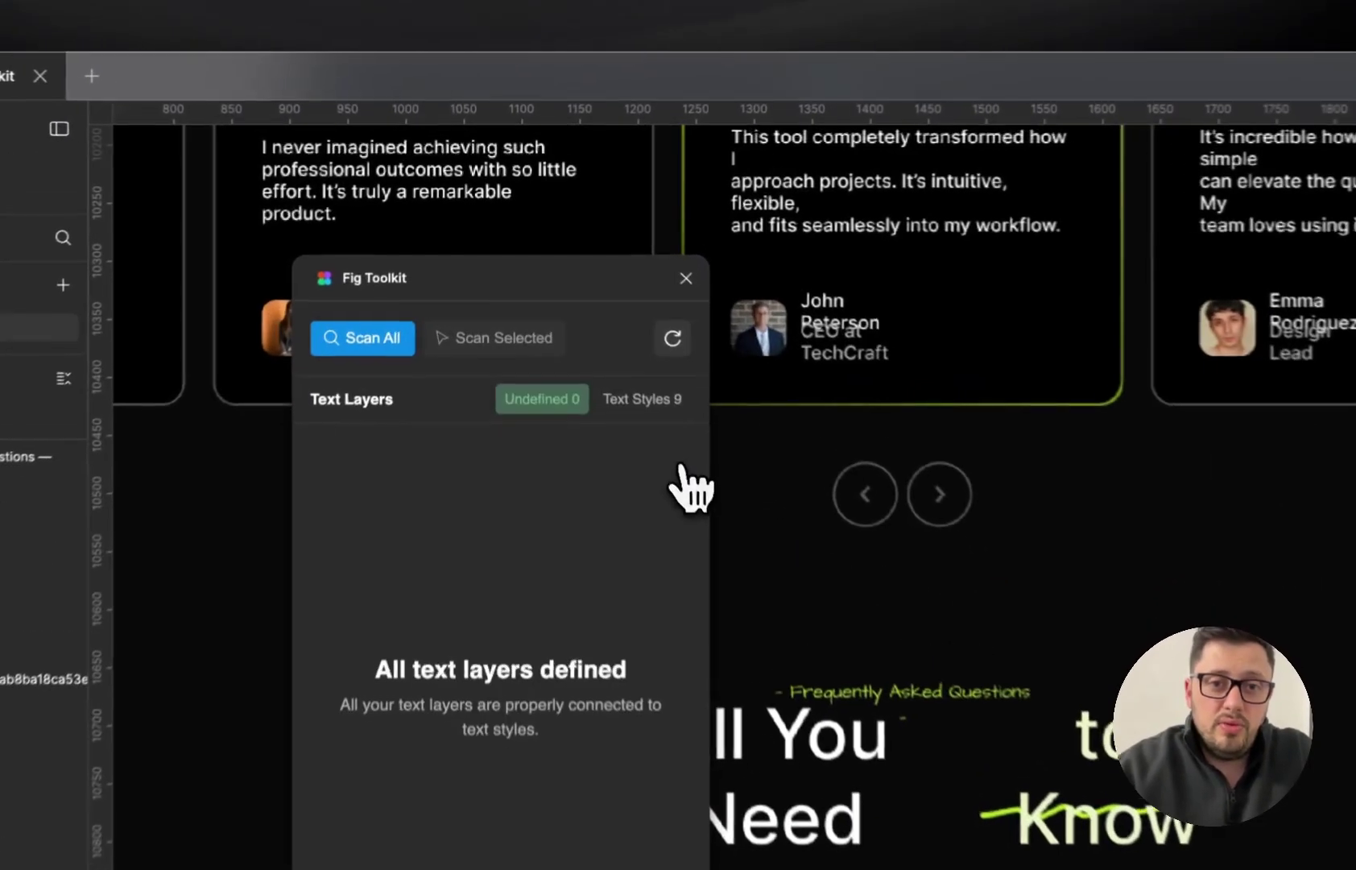
- List the layers linked to text styles and unlink the mixed "Enhanced Team Collaboration" layer from its Inter / Bold | 16 style
left_click(675, 411)
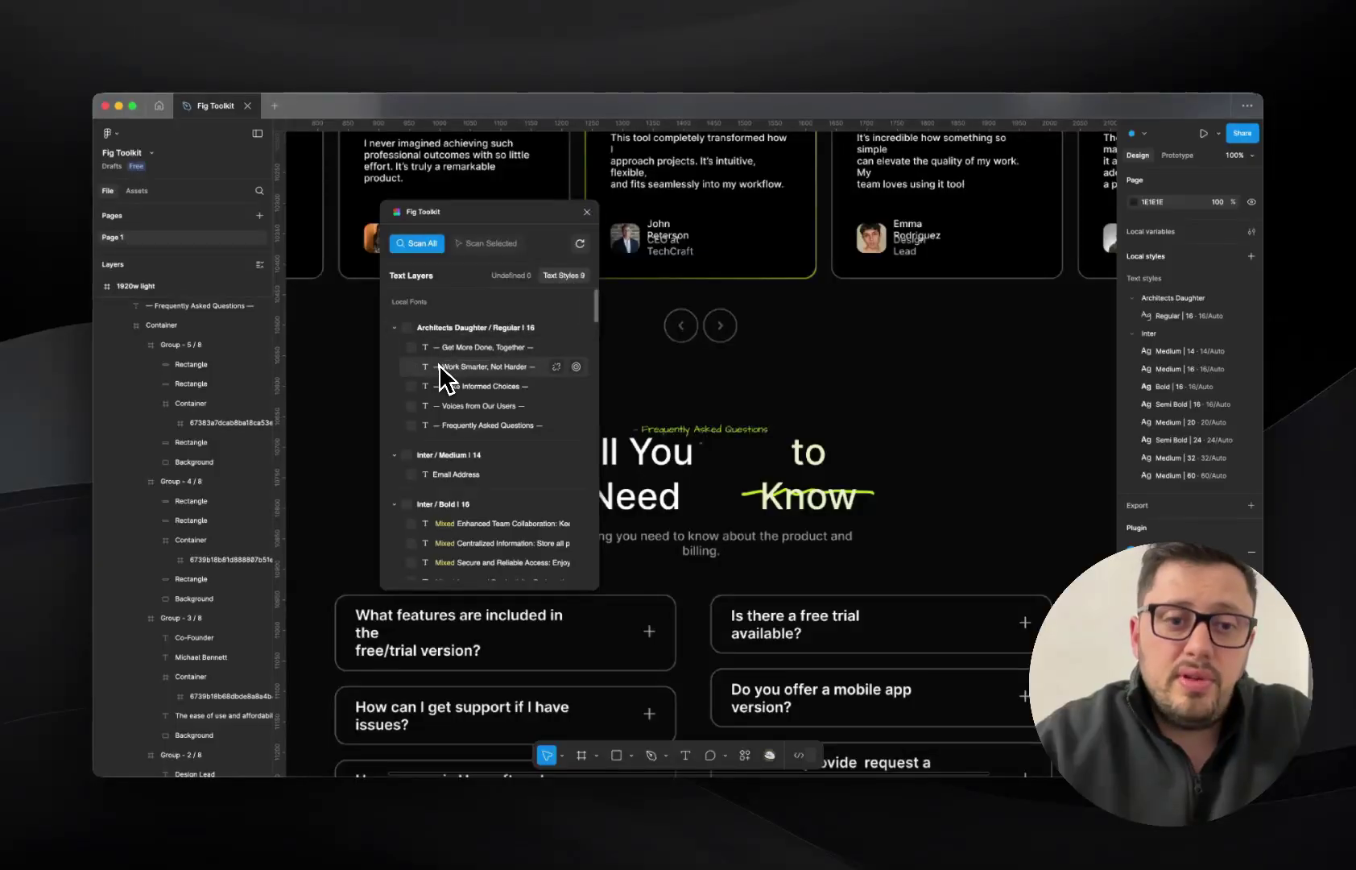
scroll(448, 382, "down", 2)
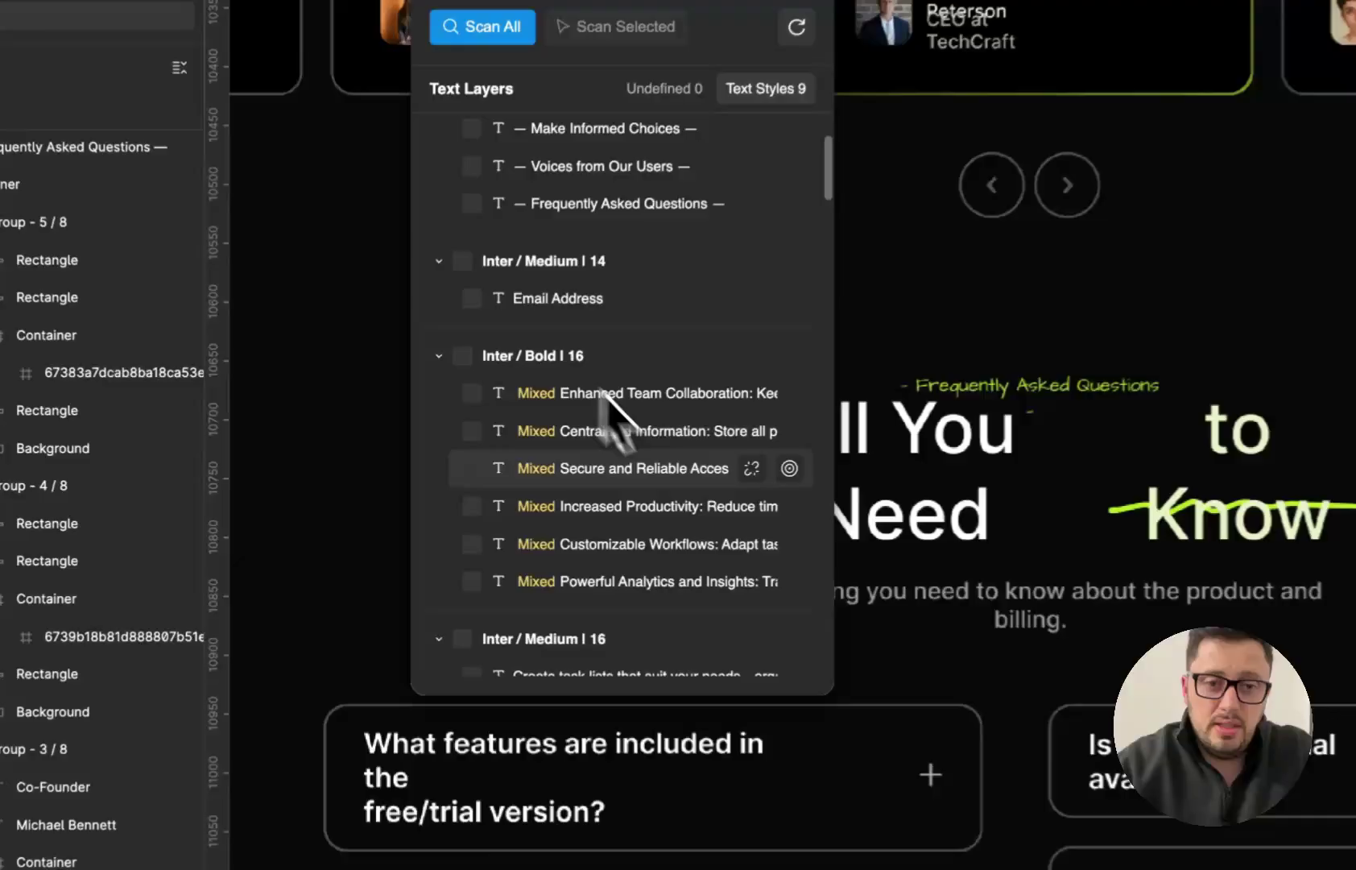
scroll(670, 489, "down", 2)
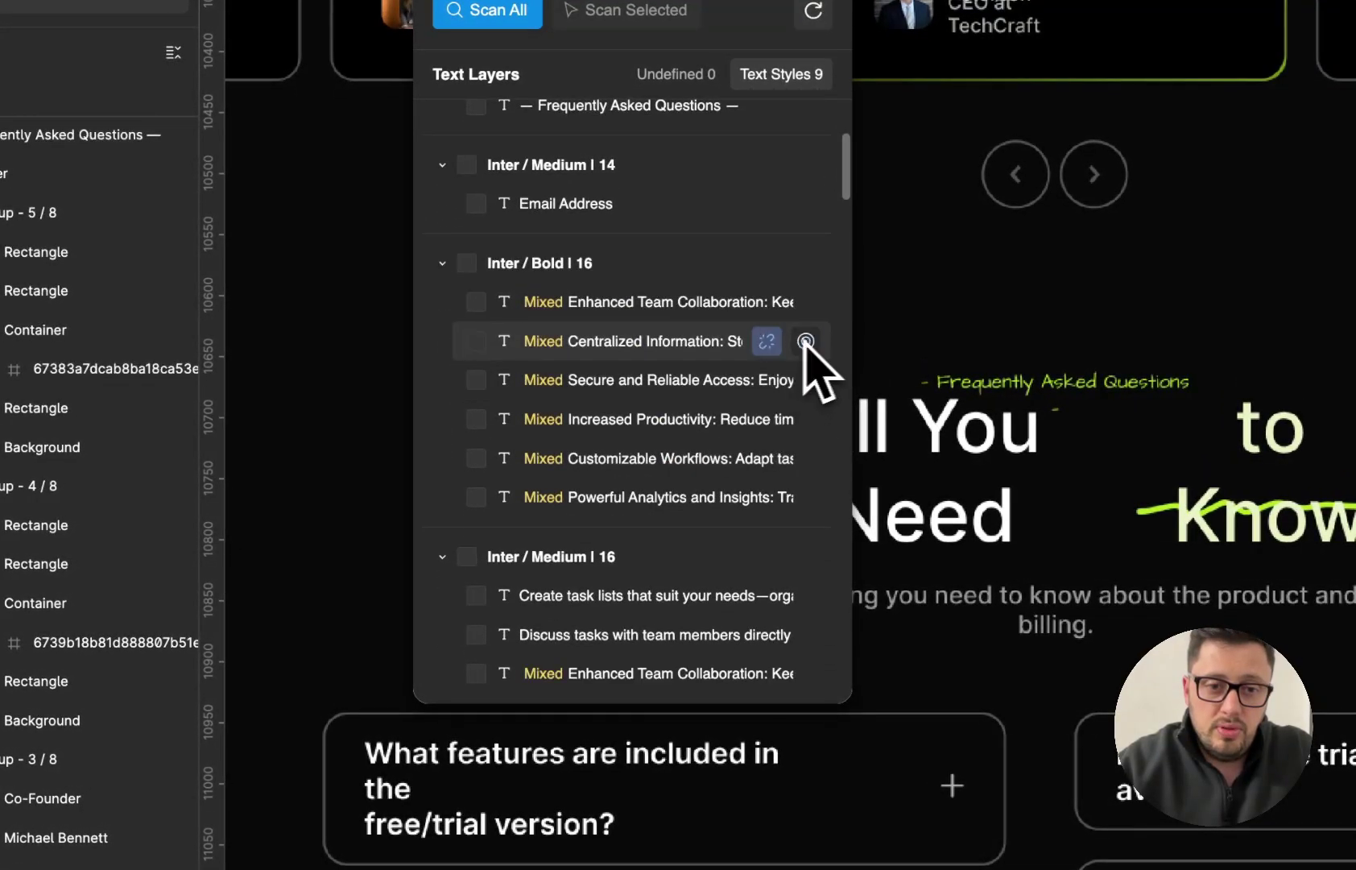
scroll(715, 375, "down", 1)
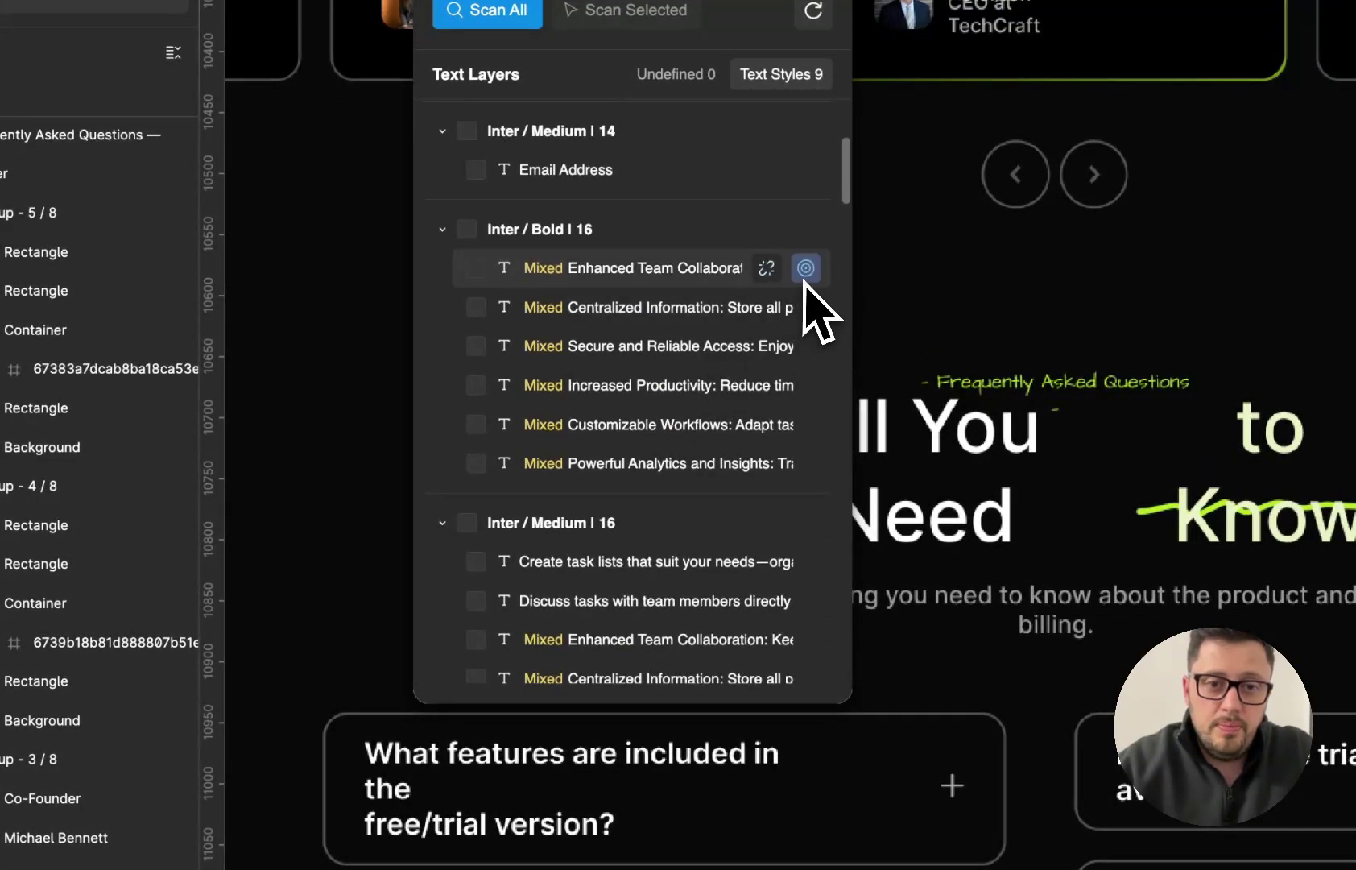
left_click(767, 268)
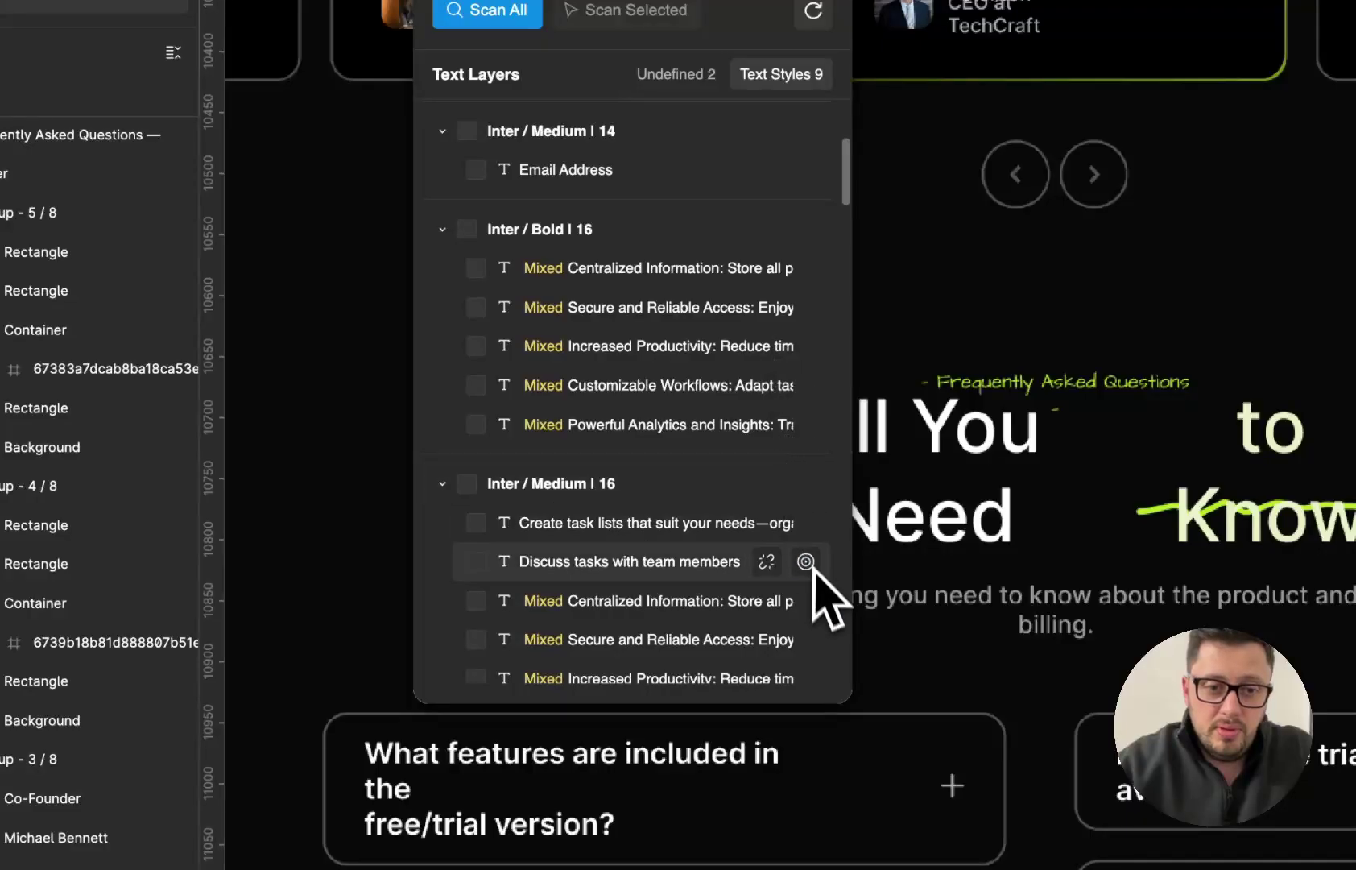
- List the undefined text layers and locate the mixed "Enhanced Team Collaboration" layer of the Inter, Medium, 16 group on the canvas
mouse_move(822, 620)
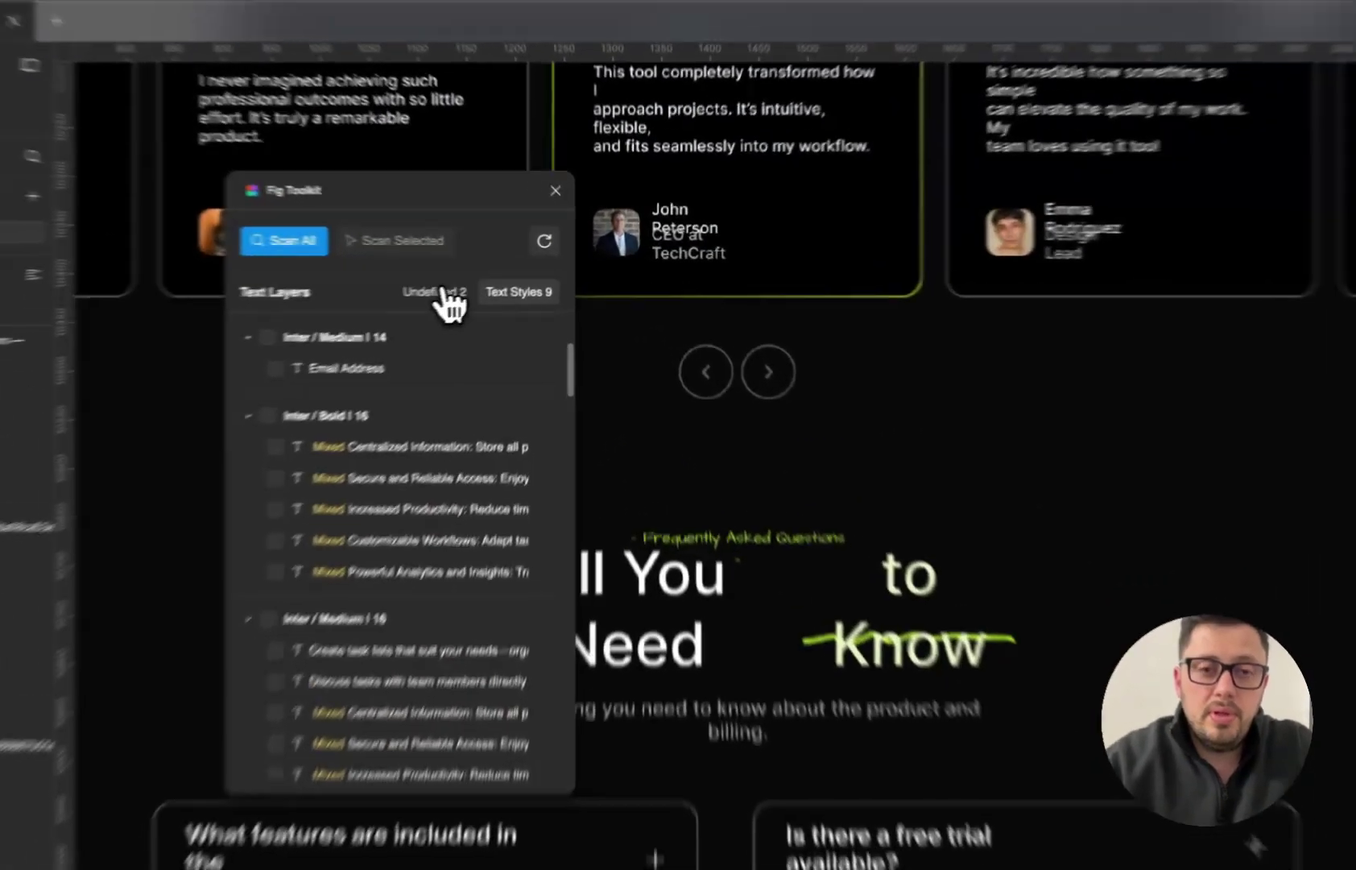
left_click(511, 275)
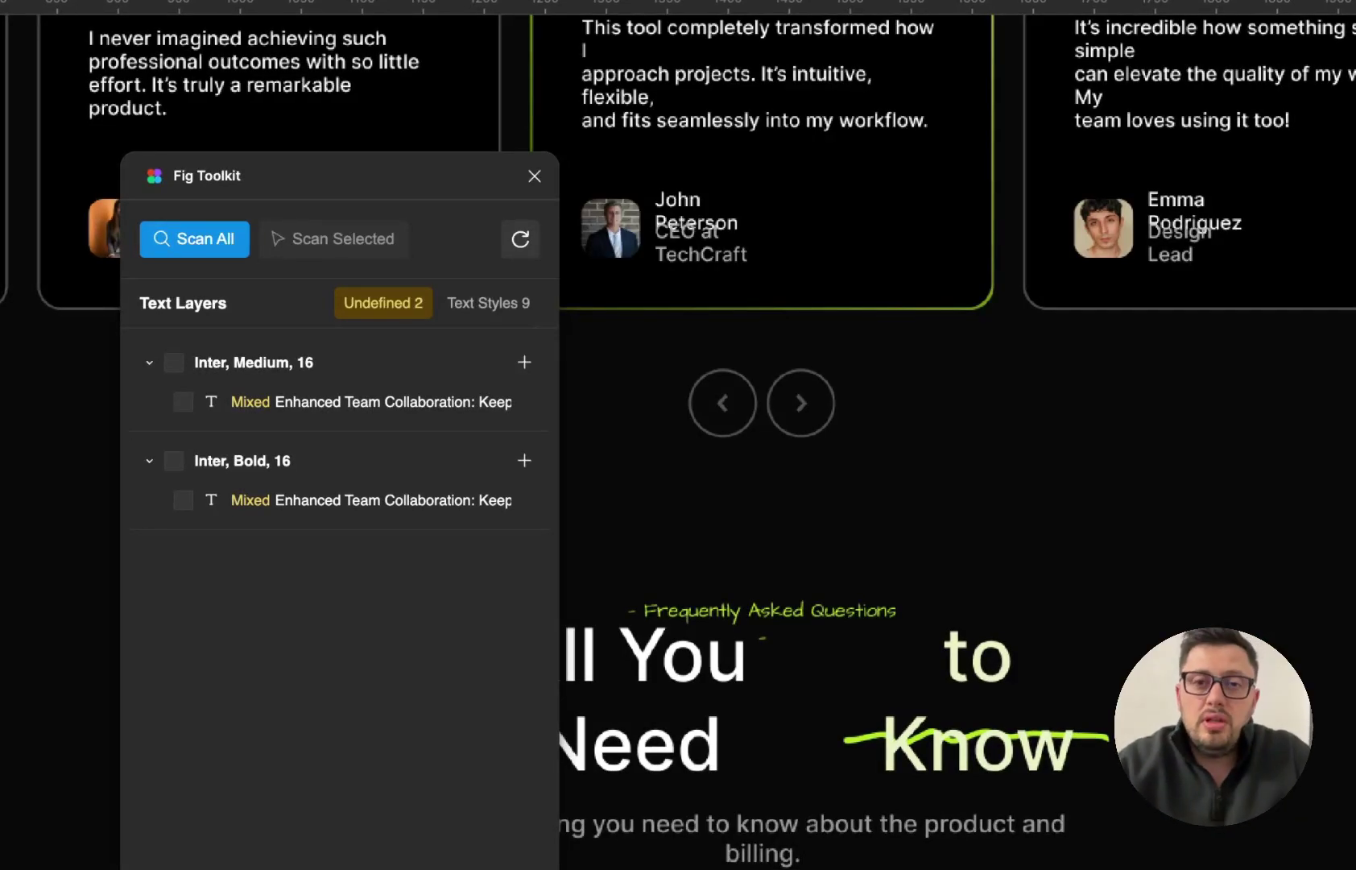
mouse_move(484, 421)
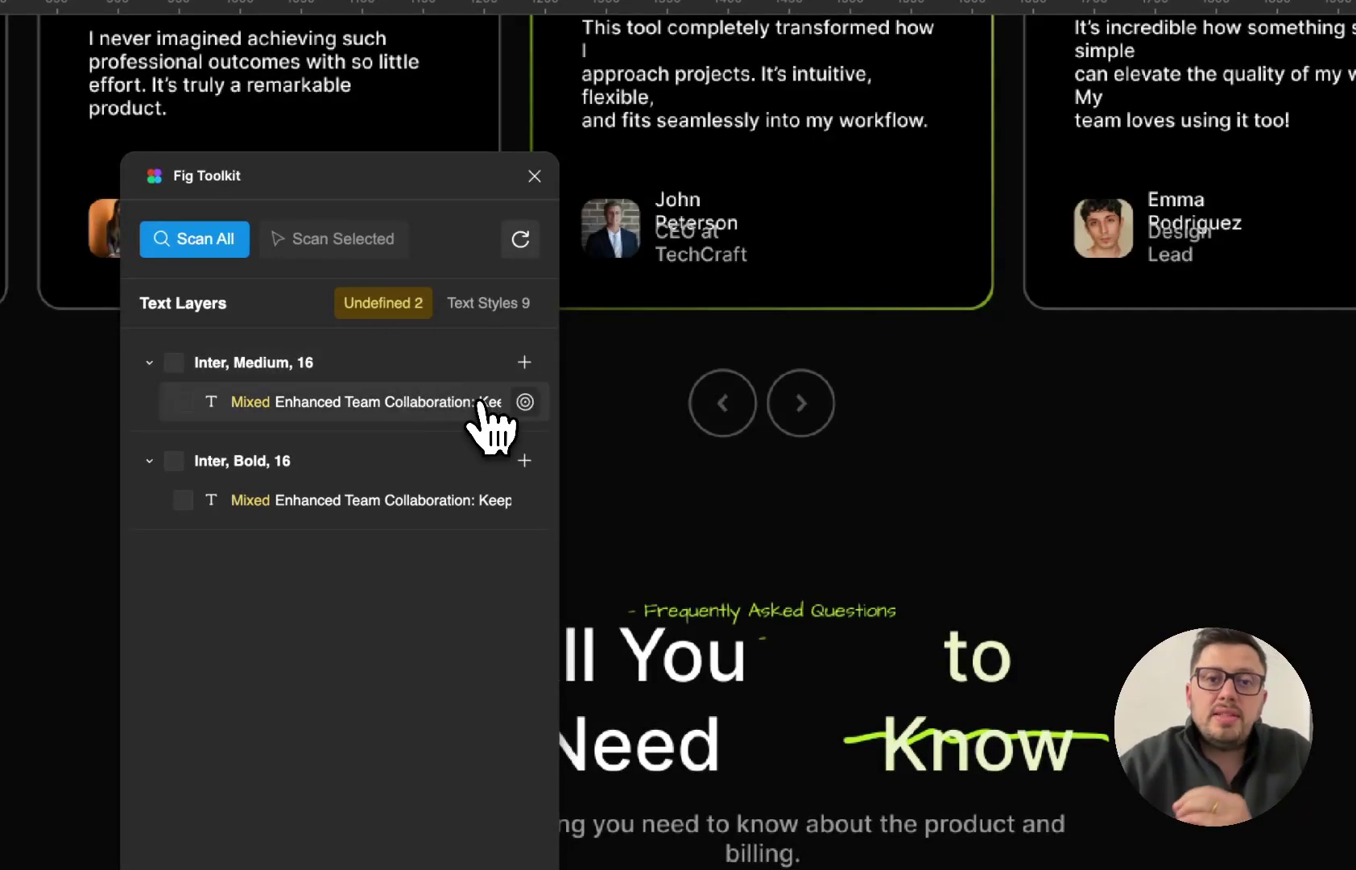
left_click(525, 402)
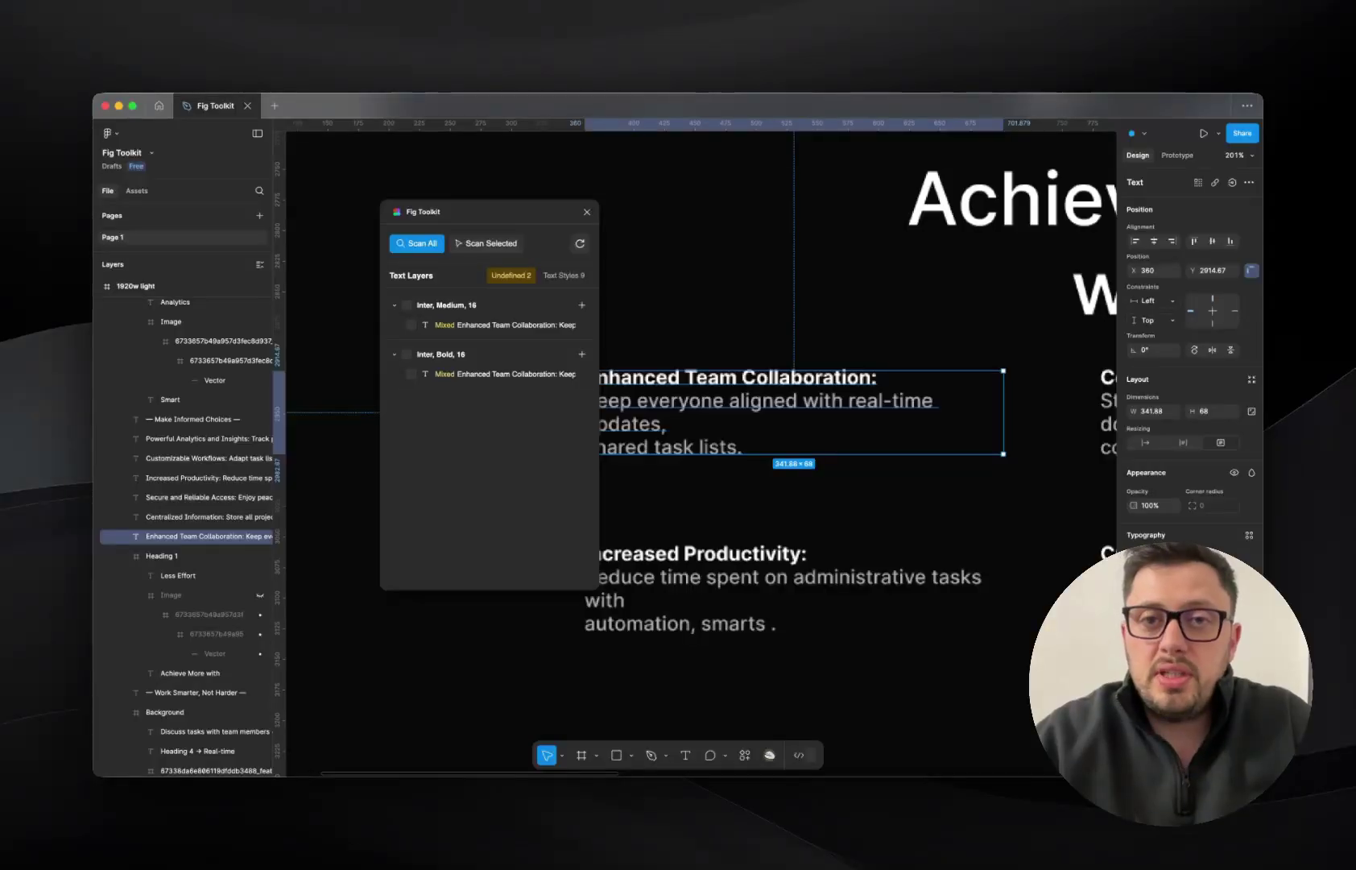
- Select the word "Collaboration" in the layer's bold heading, view the text styles available for it, and leave text editing
scroll(828, 442, "down", 3)
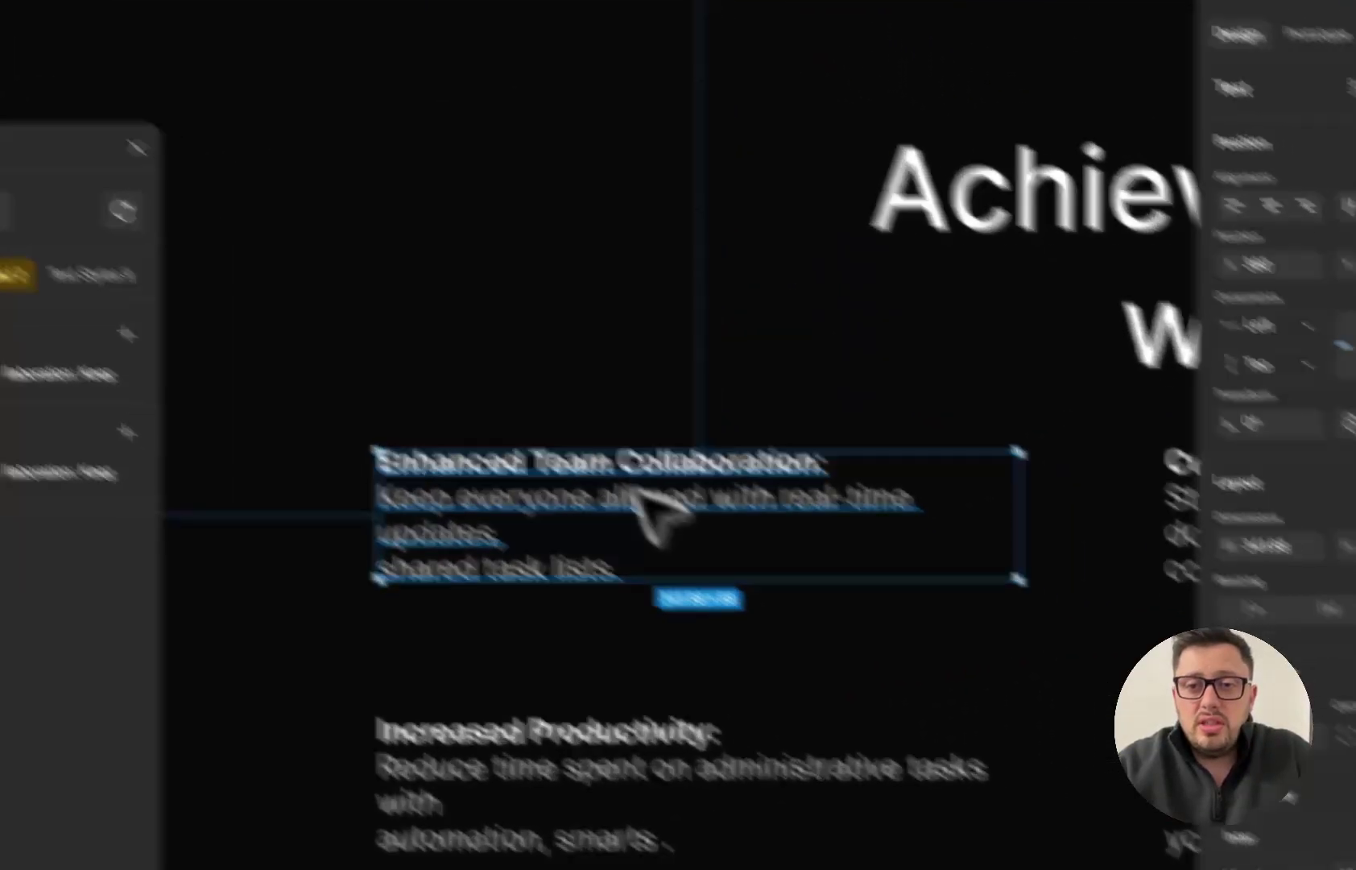
double_click(1124, 428)
triple_click(472, 329)
double_click(473, 329)
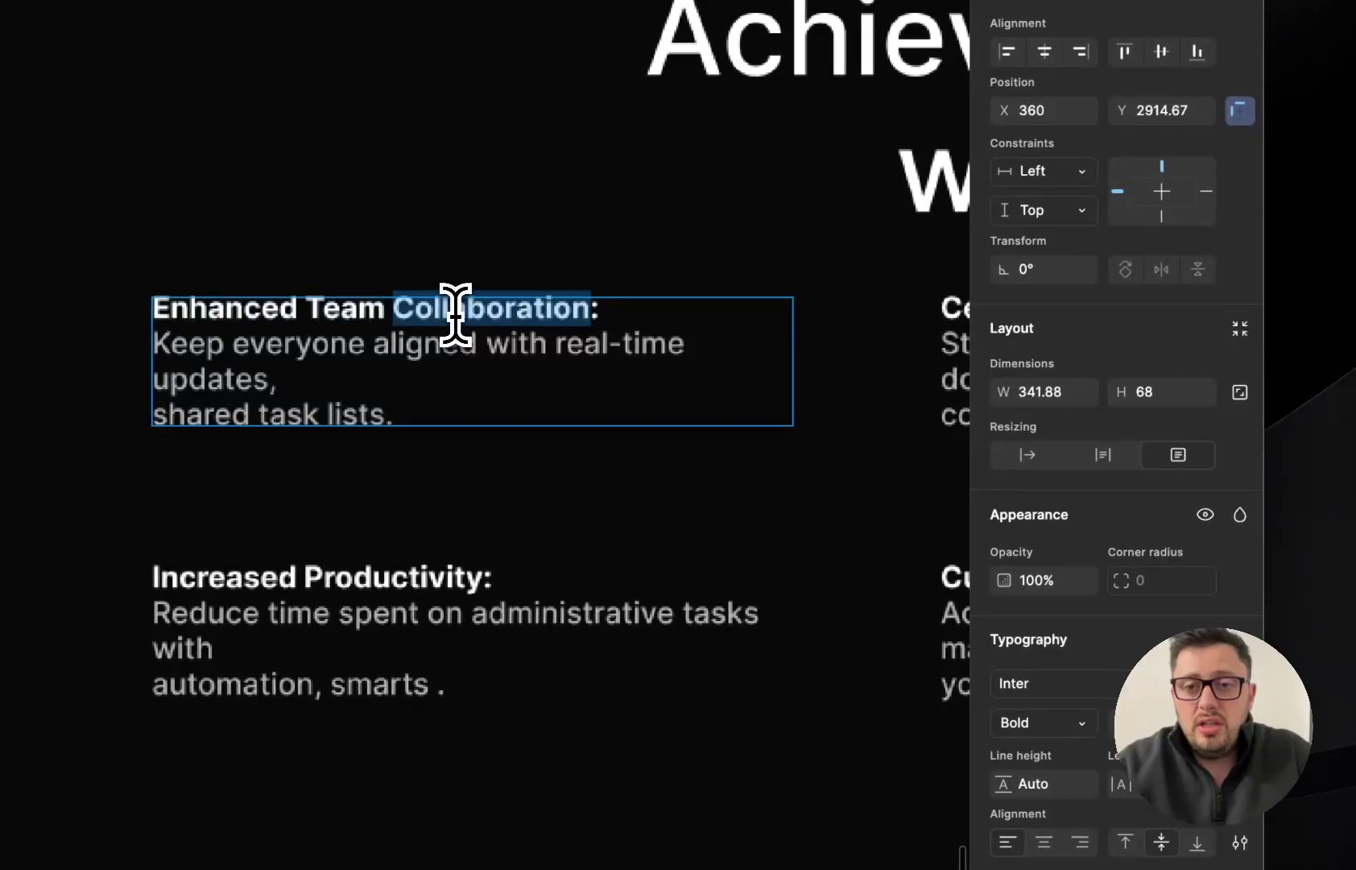
left_click(1235, 408)
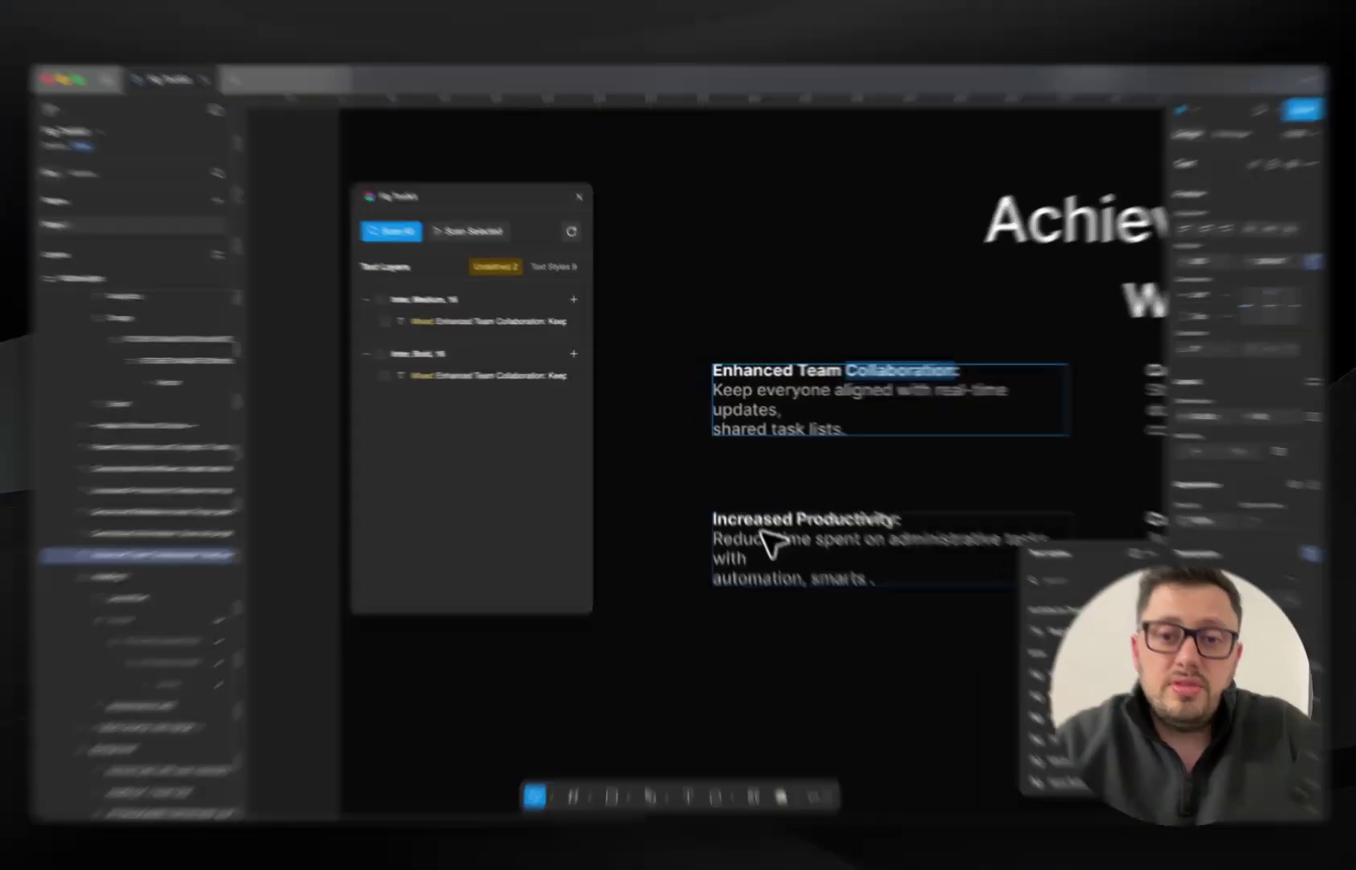
key("Escape")
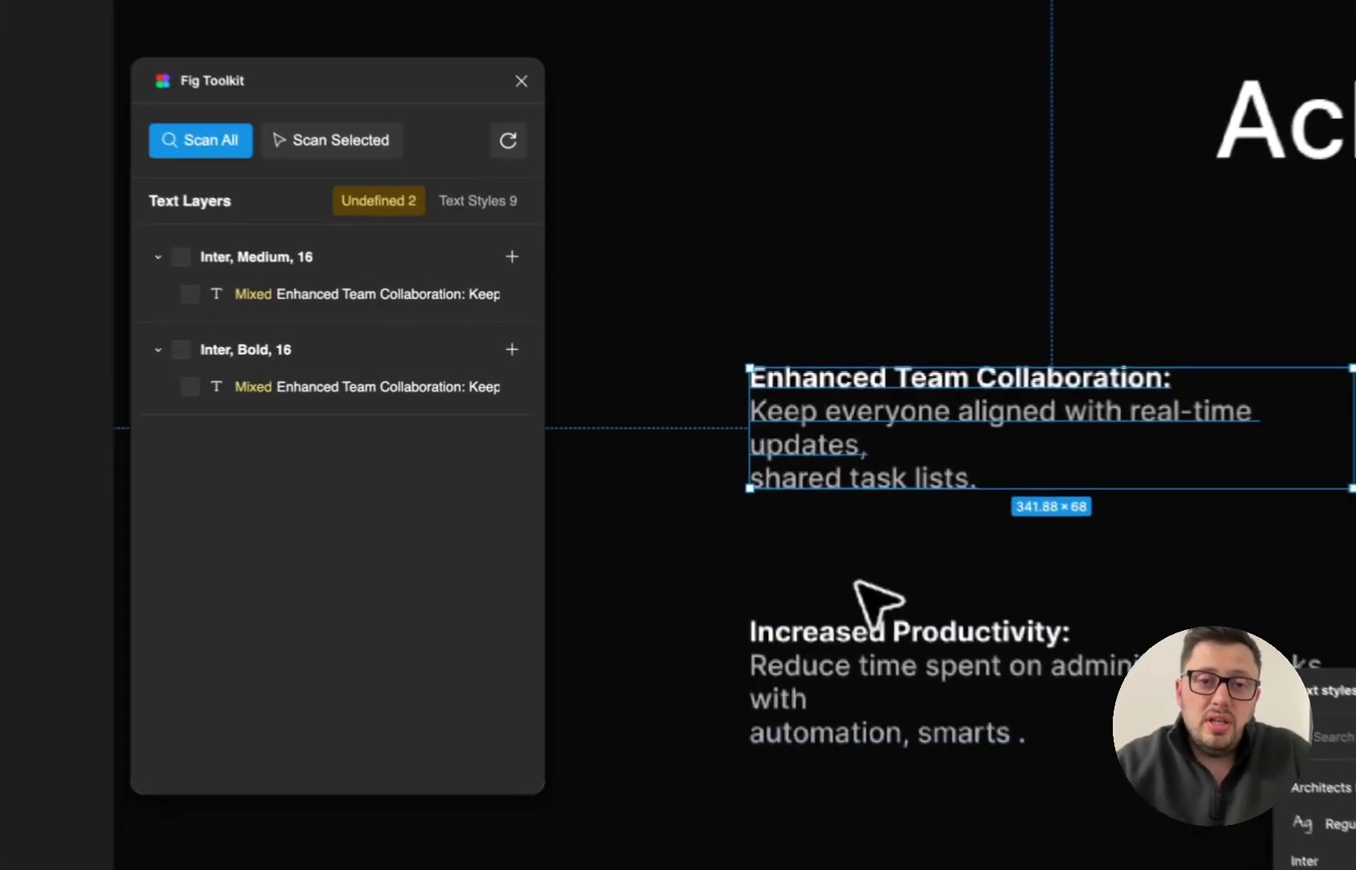
- Create text styles for the undefined Inter, Medium, 16 and Inter, Bold, 16 groups
left_click(511, 256)
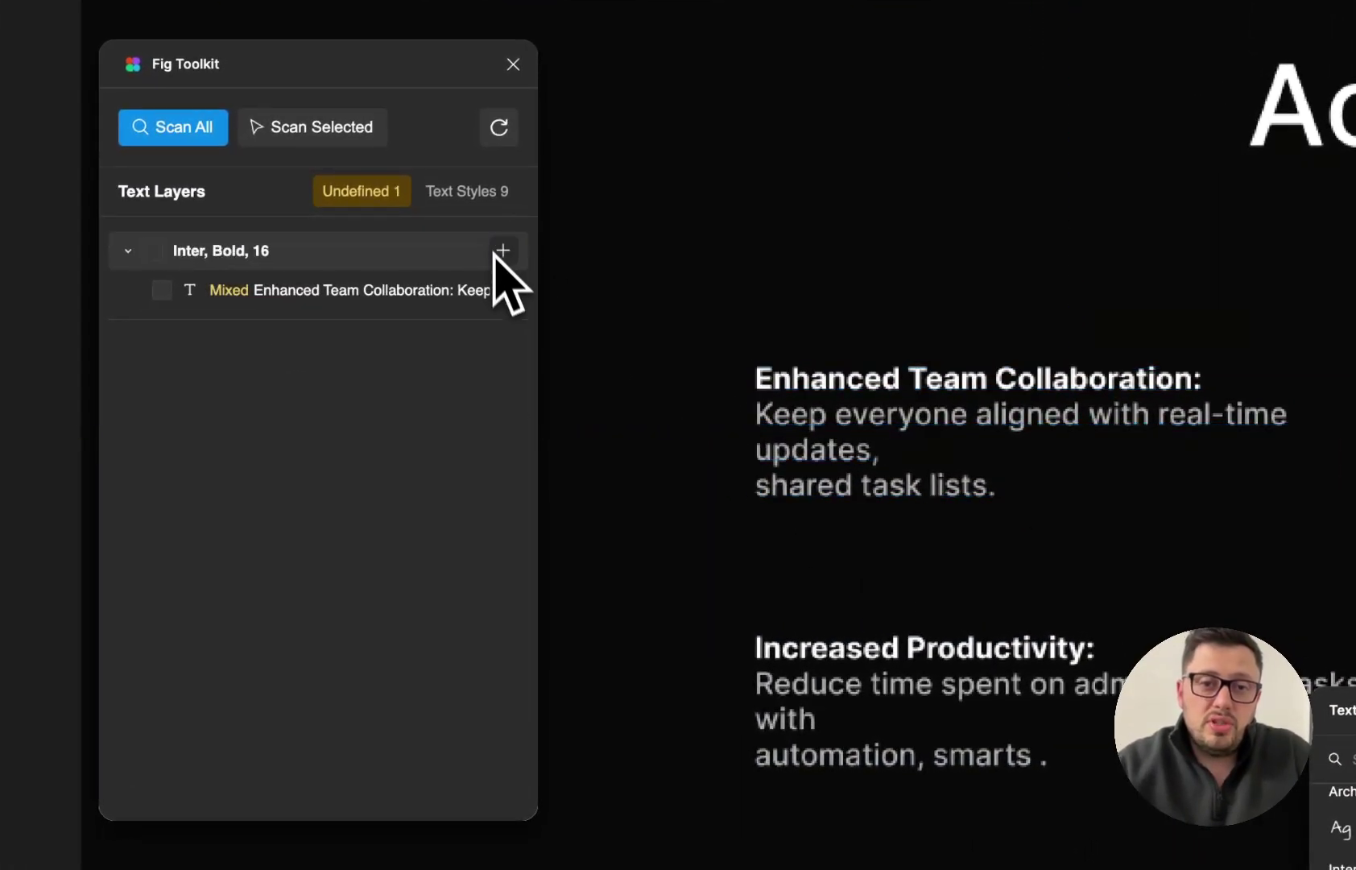
left_click(502, 252)
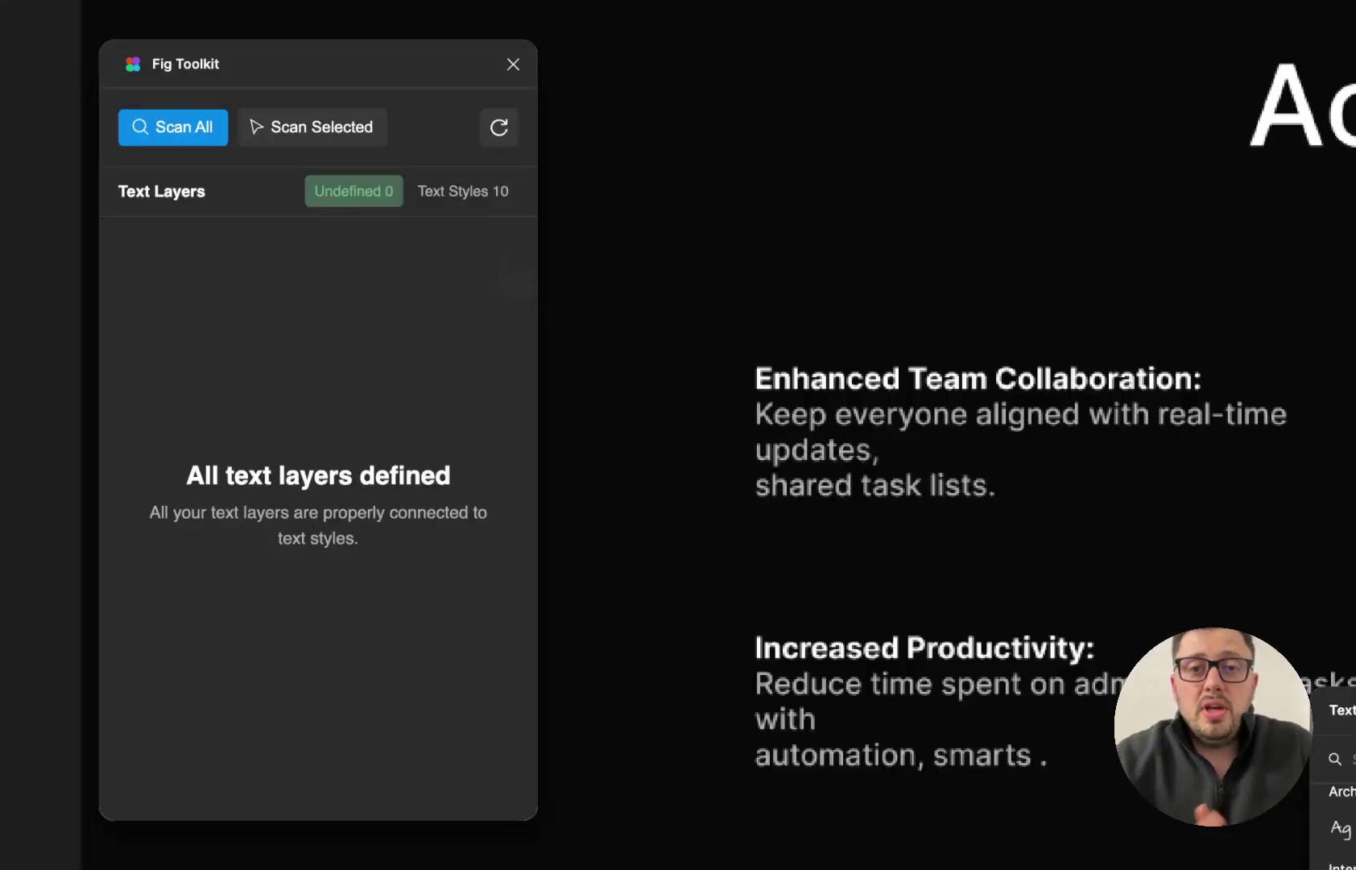